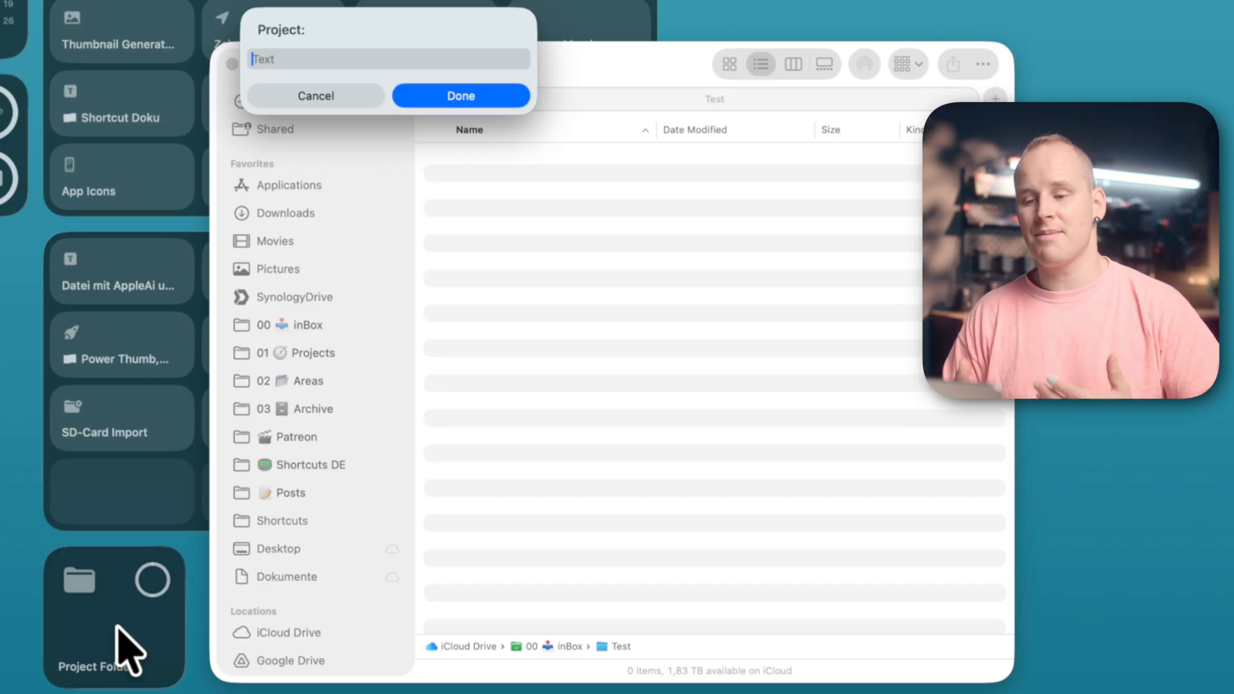
- Enter Project A as the project name for the Project Folders shortcut
type("Pro")
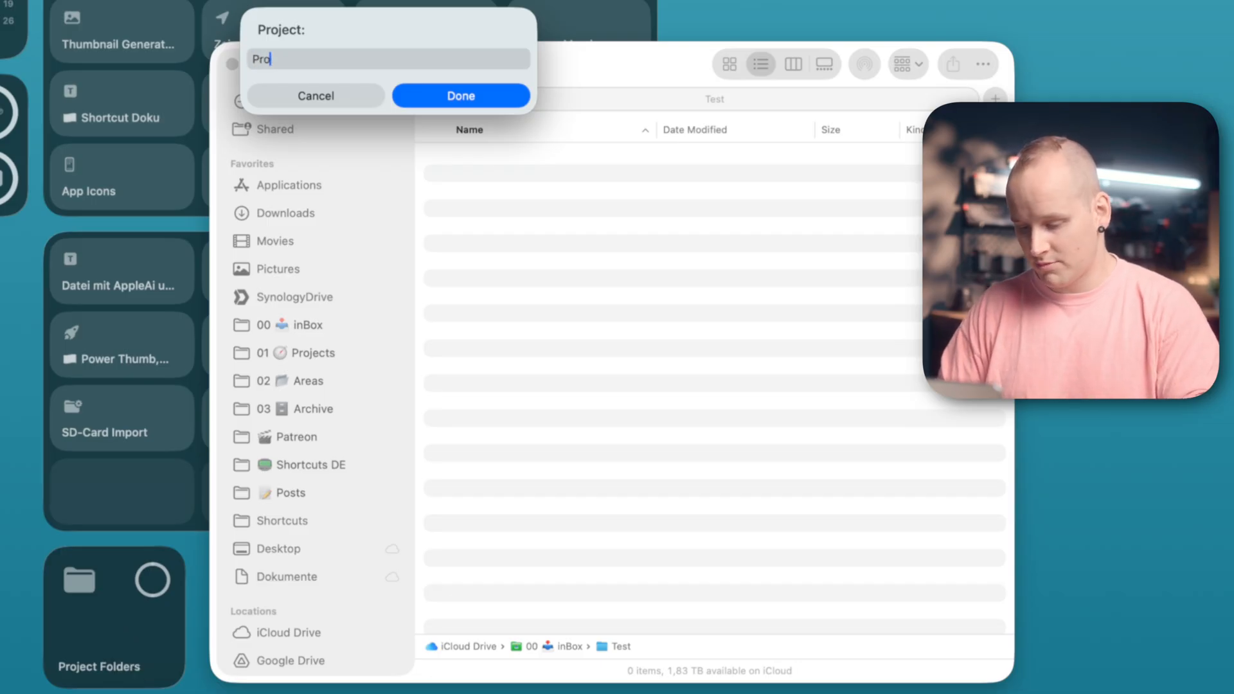
type("ject A")
key("Return")
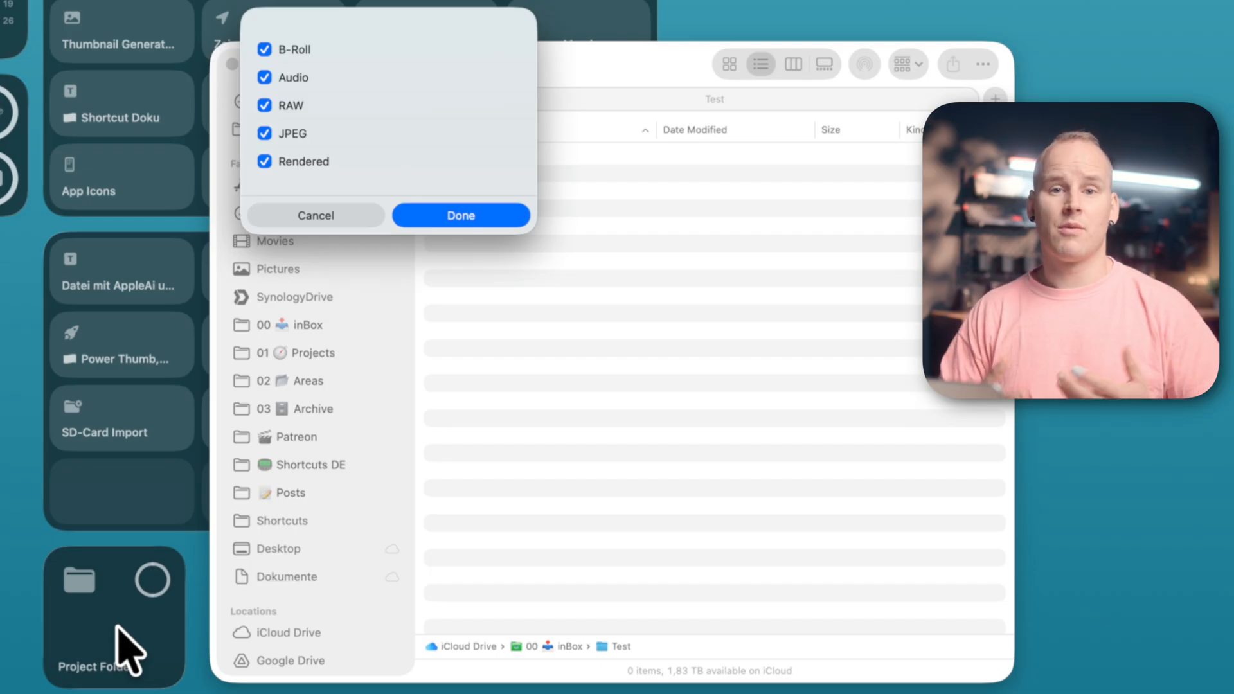
- Exclude Rendered from the subfolders, create the project structure, and open the Project A folder
left_click(265, 162)
left_click(460, 219)
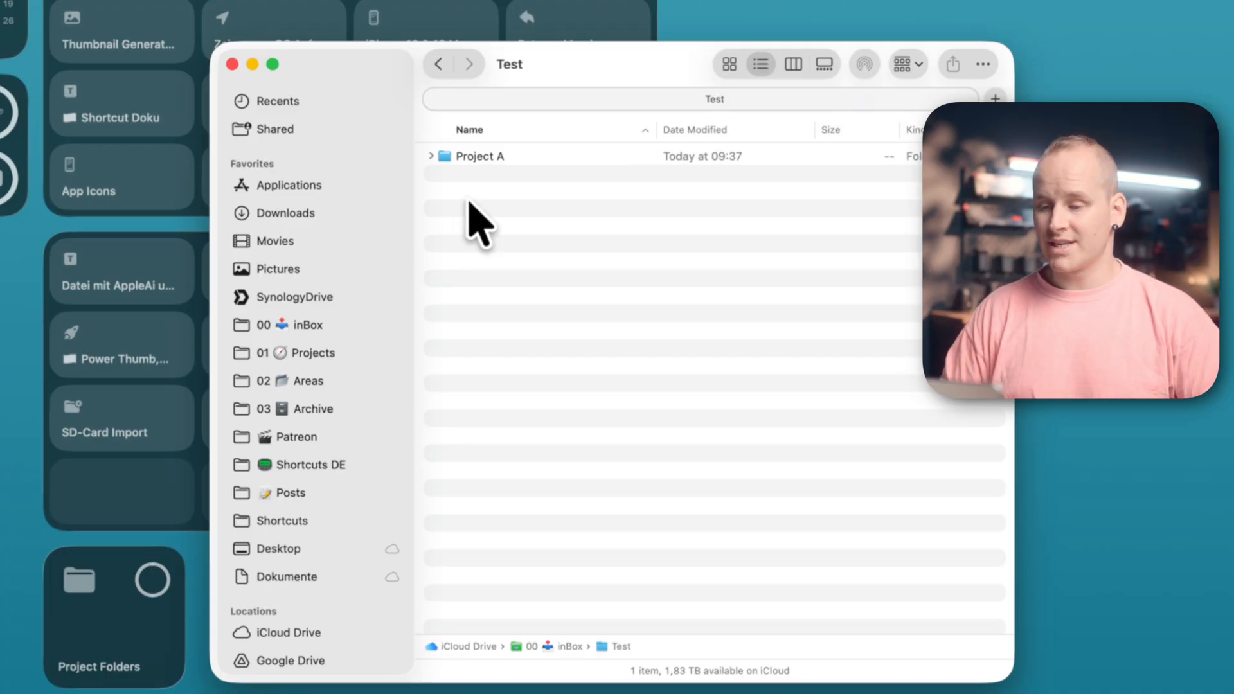
double_click(500, 157)
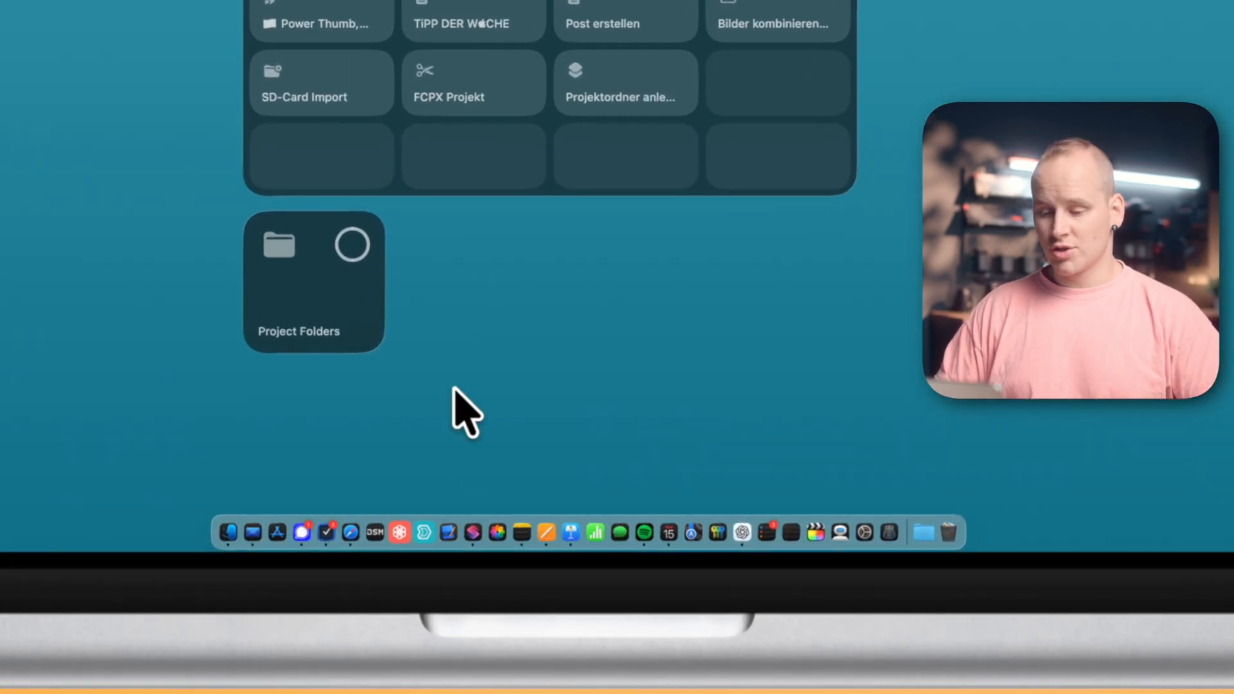
- Switch to Shortcuts, create a new shortcut, and name it Project Folders A
left_click(472, 529)
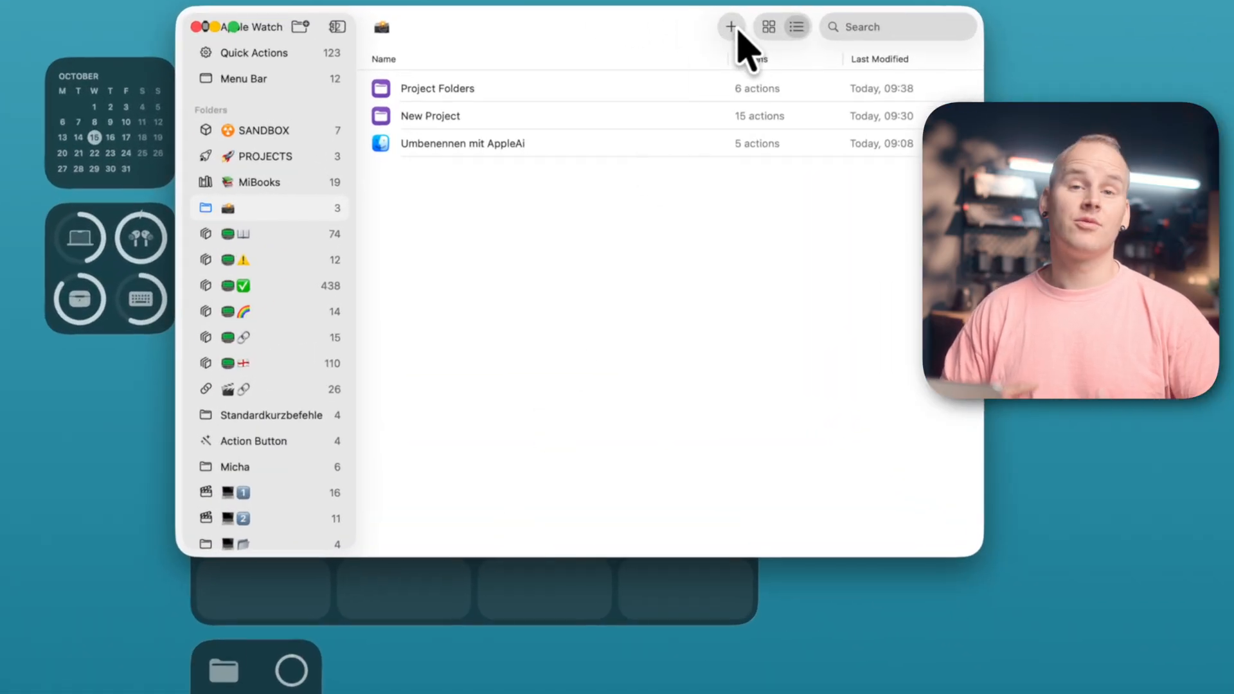
left_click(738, 29)
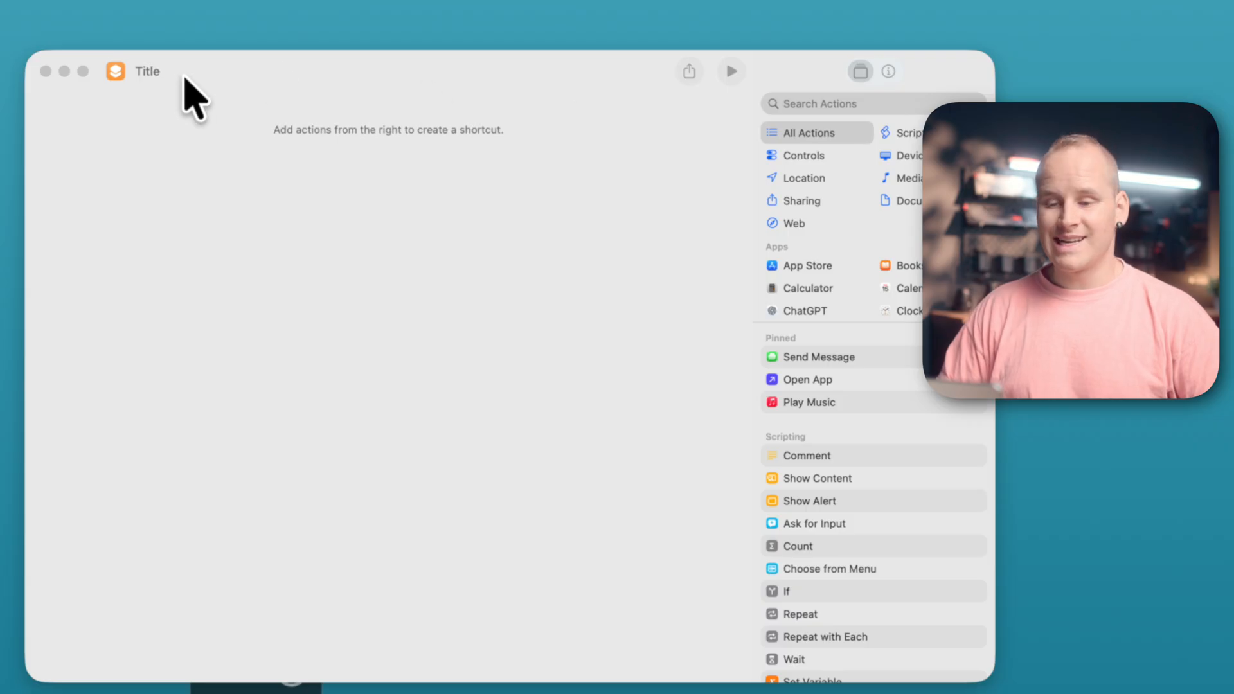
left_click(156, 70)
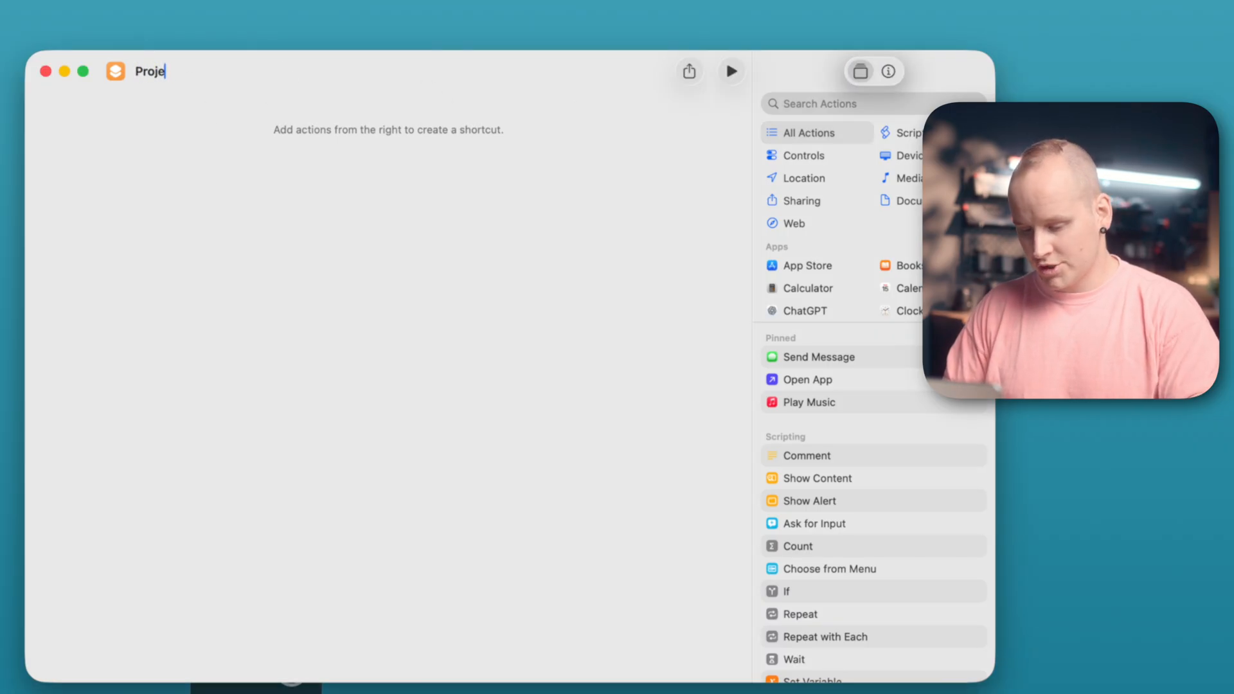
type("A")
key("super+a")
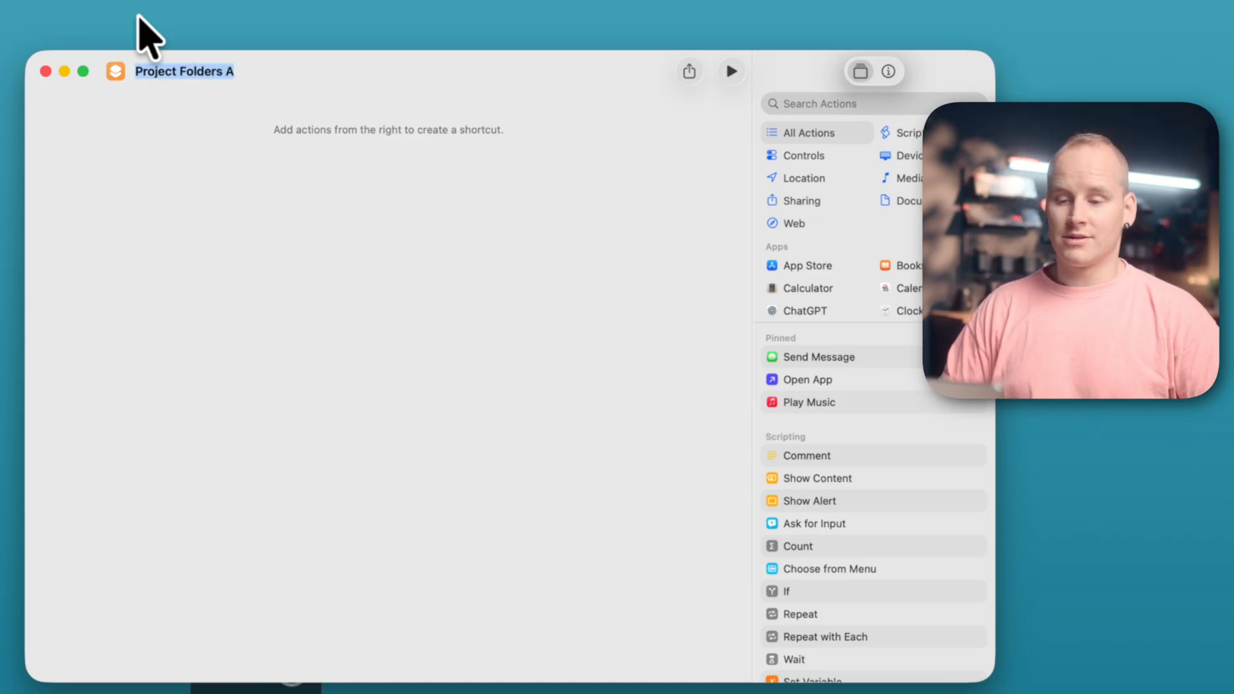
left_click(114, 72)
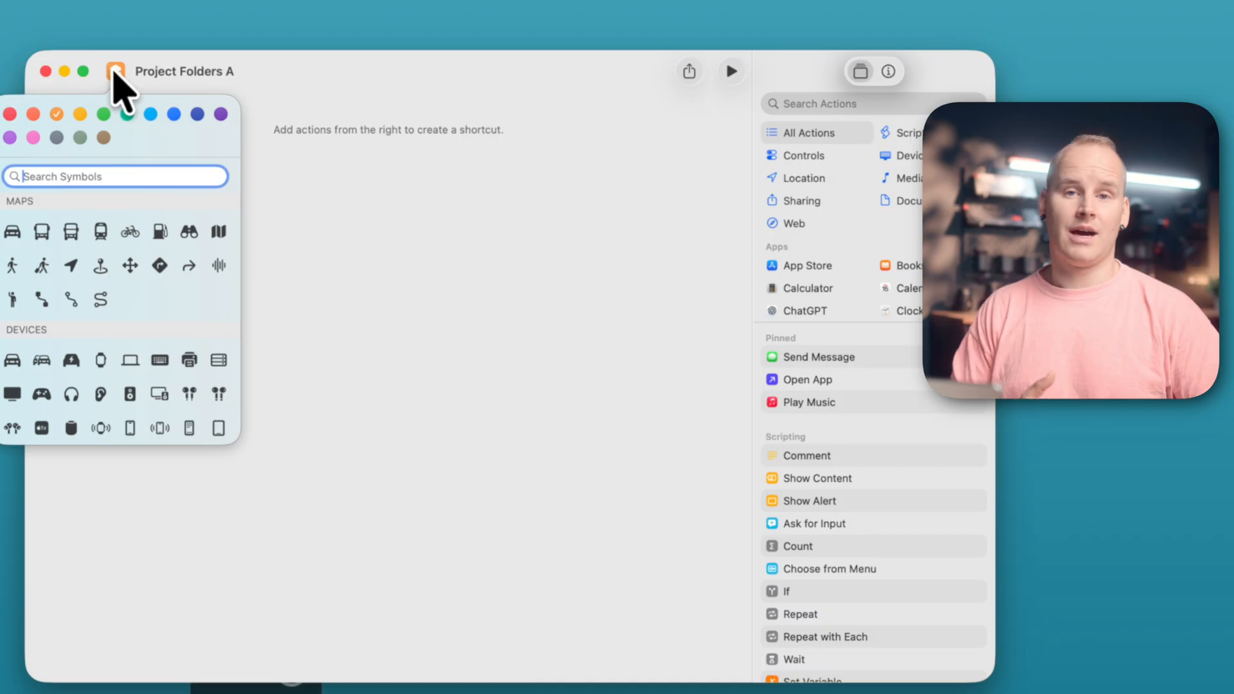
left_click(438, 144)
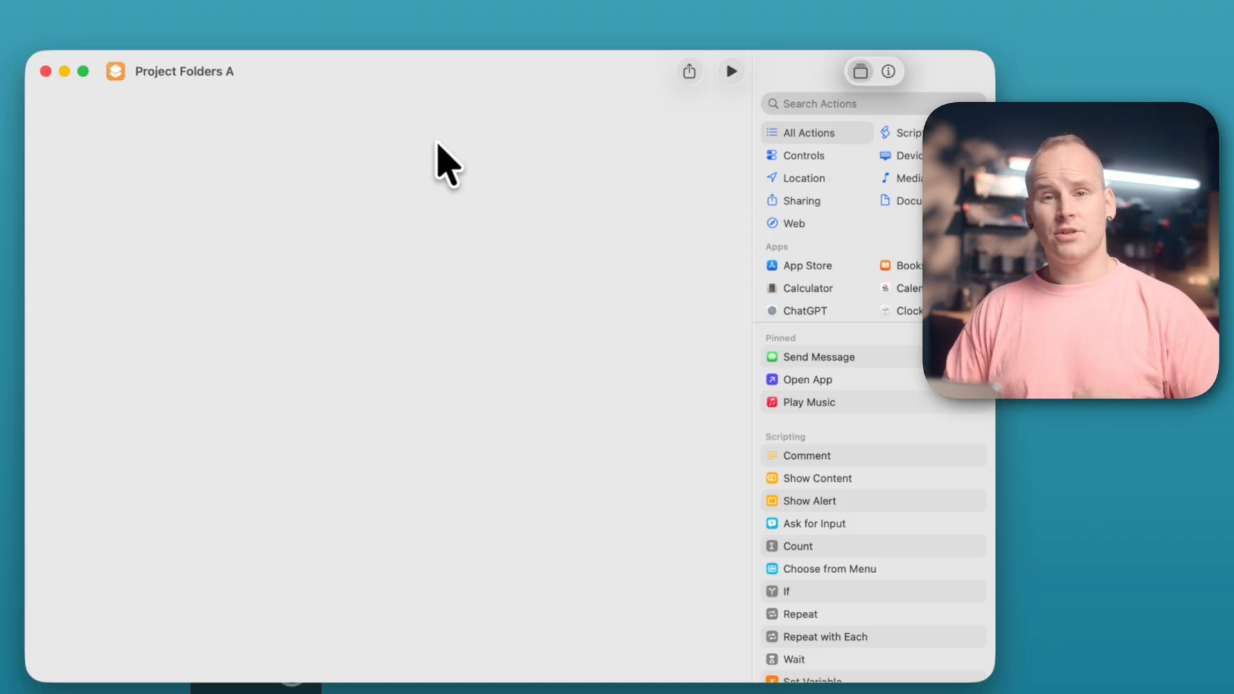
- Find the Ask for Input action and add it to the shortcut
left_click(826, 104)
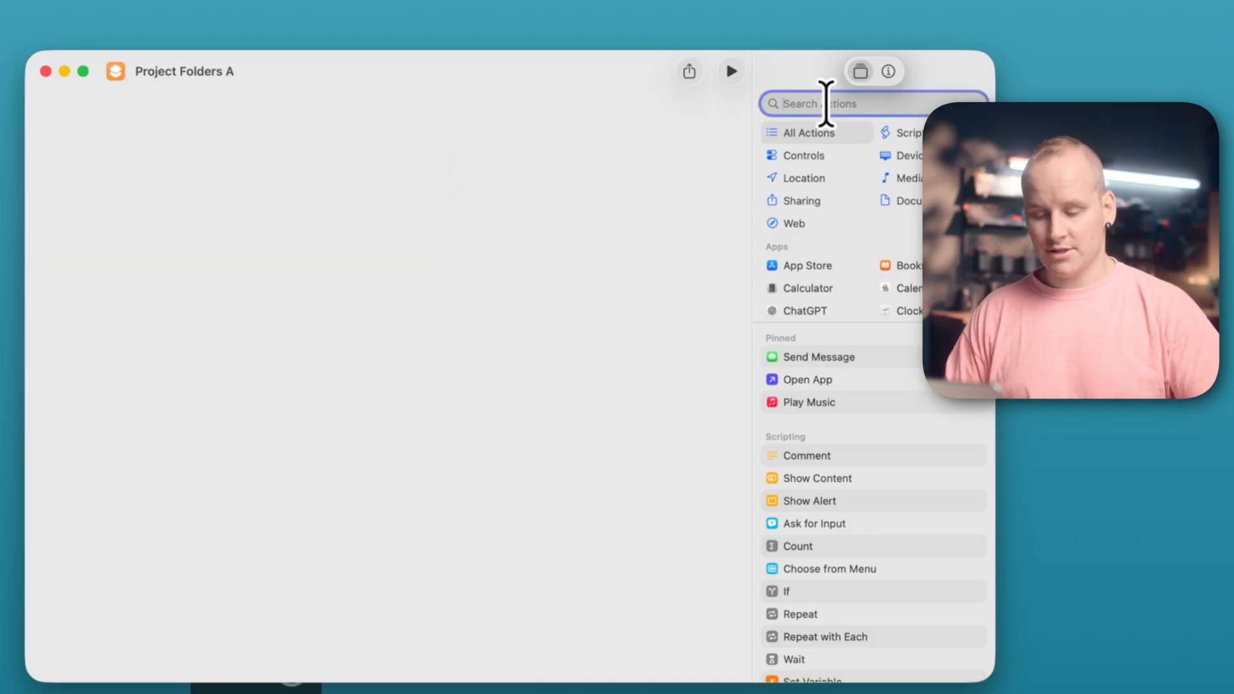
type("ask for inp")
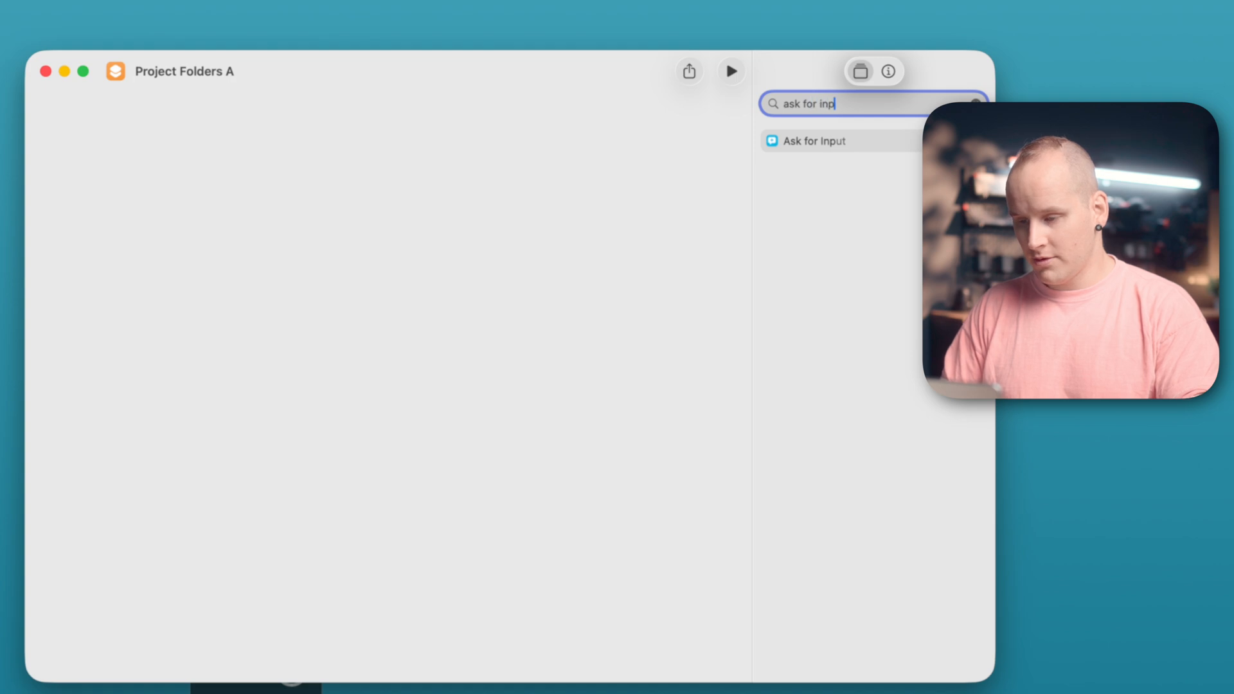
type("ut")
left_click(880, 140)
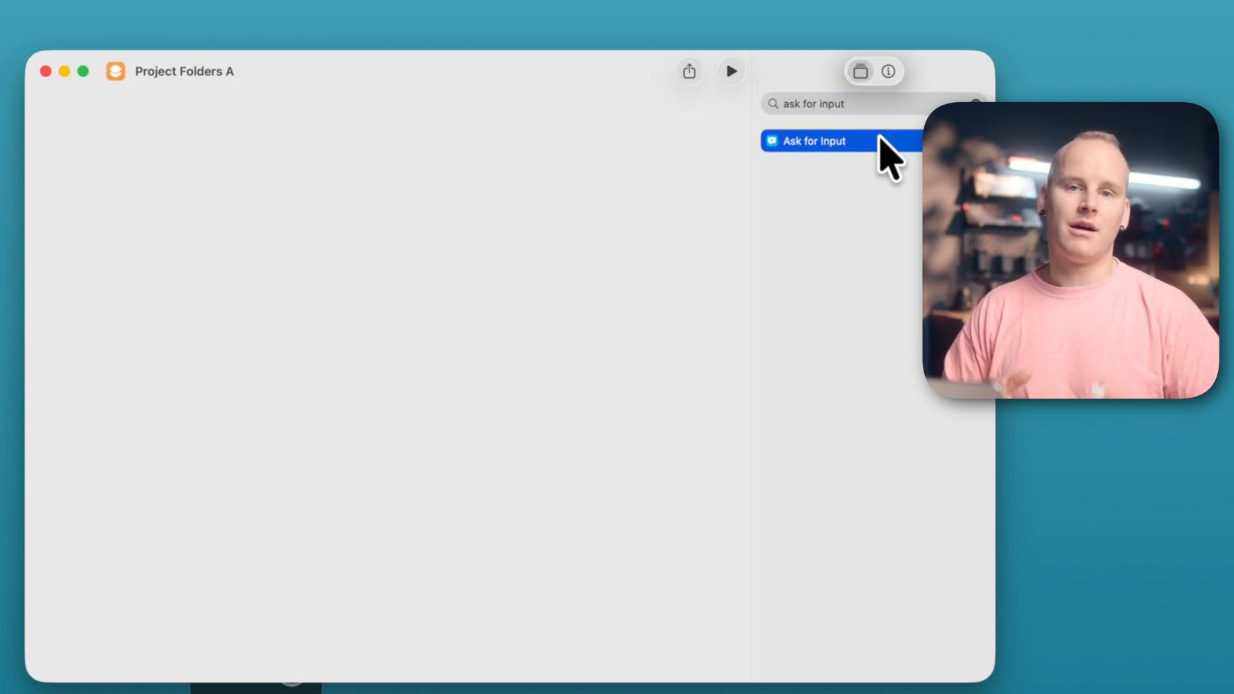
double_click(879, 140)
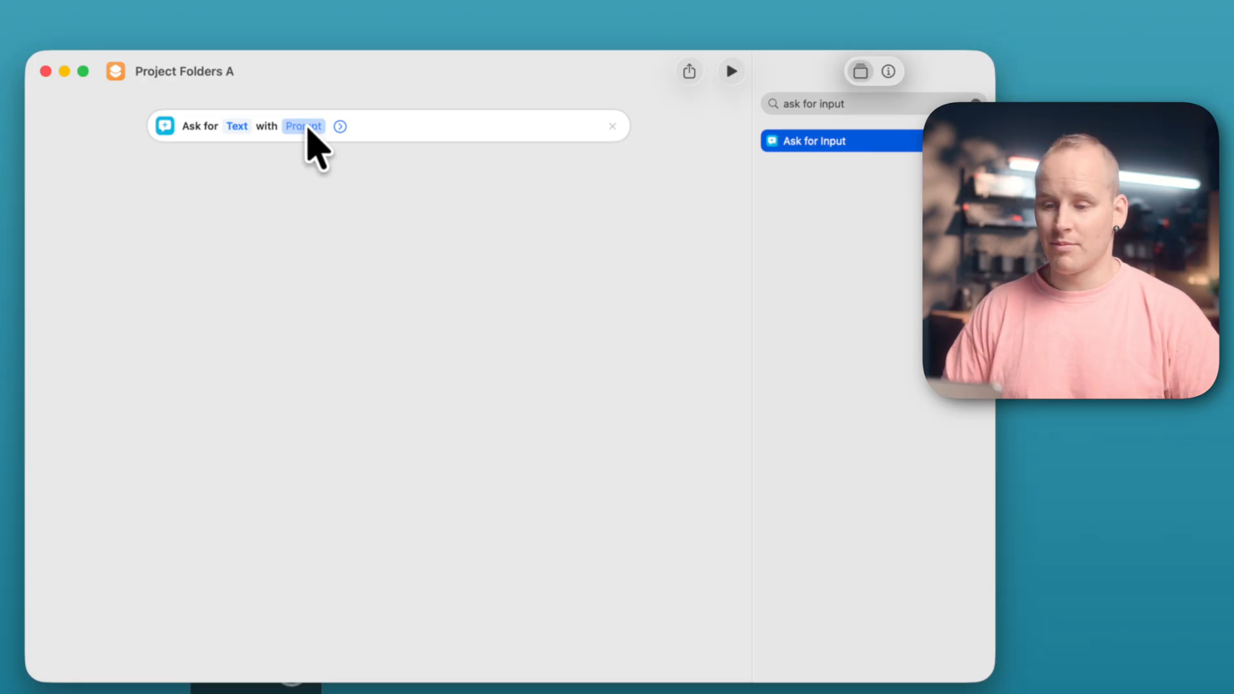
- Set the Ask for Input prompt to "Project:" and expand the action's additional options
left_click(305, 126)
type("P")
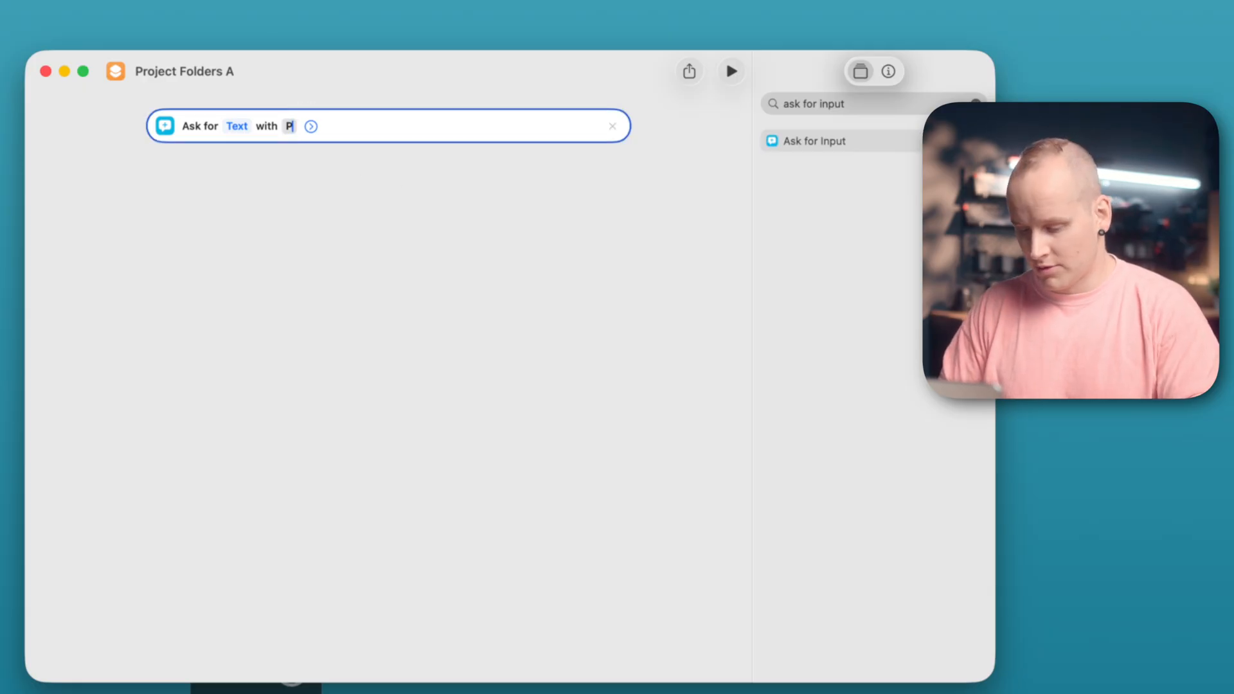
type("roject:")
left_click(344, 127)
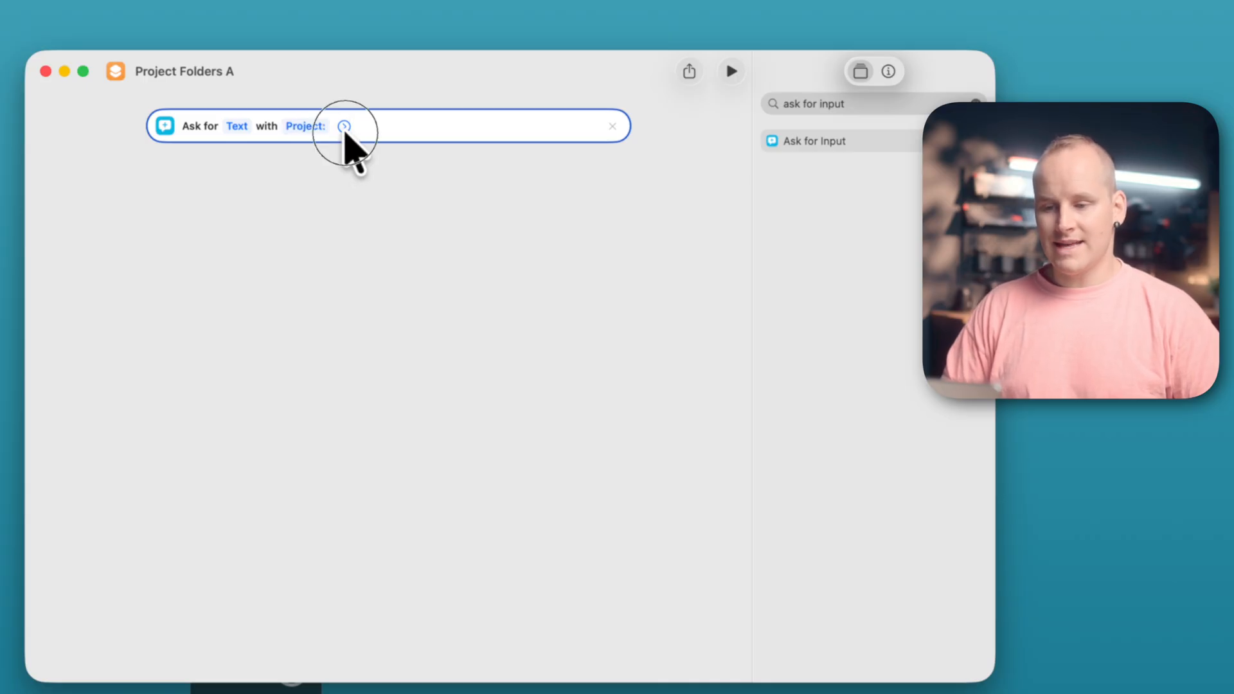
left_click(345, 126)
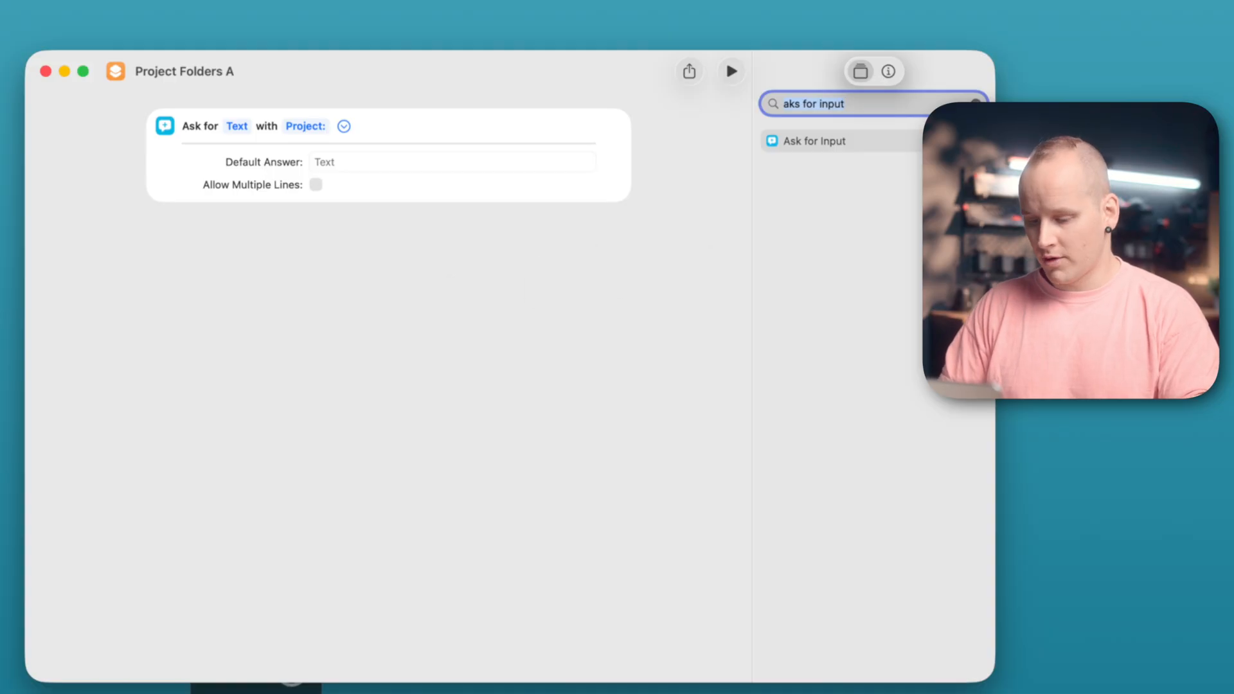
- Add a List action below Ask for Input and append a third item to the list
key("super+a")
type("list")
left_click(910, 139)
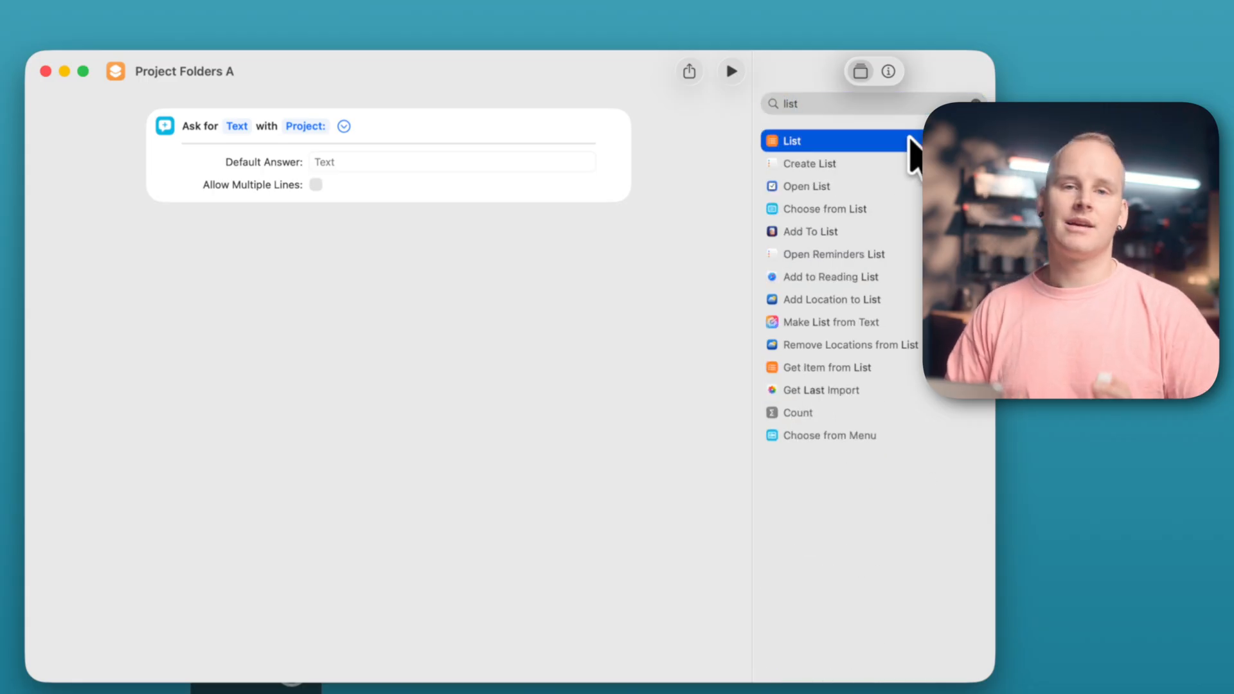
key("Return")
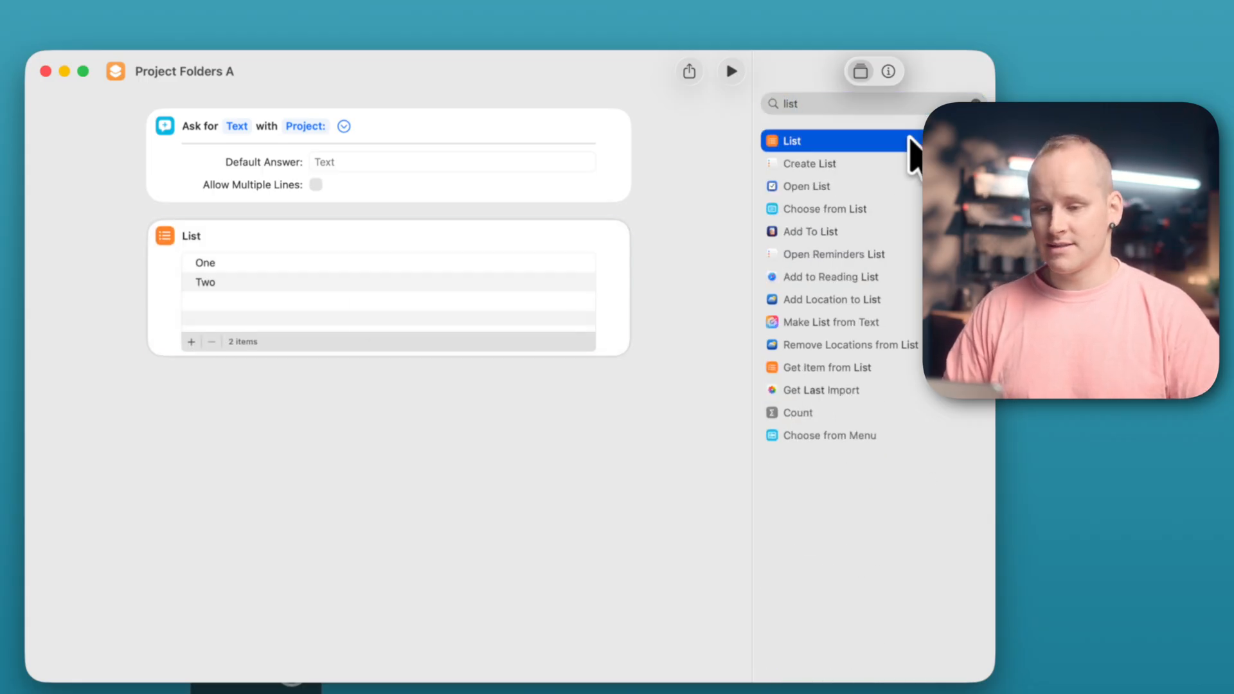
left_click(355, 288)
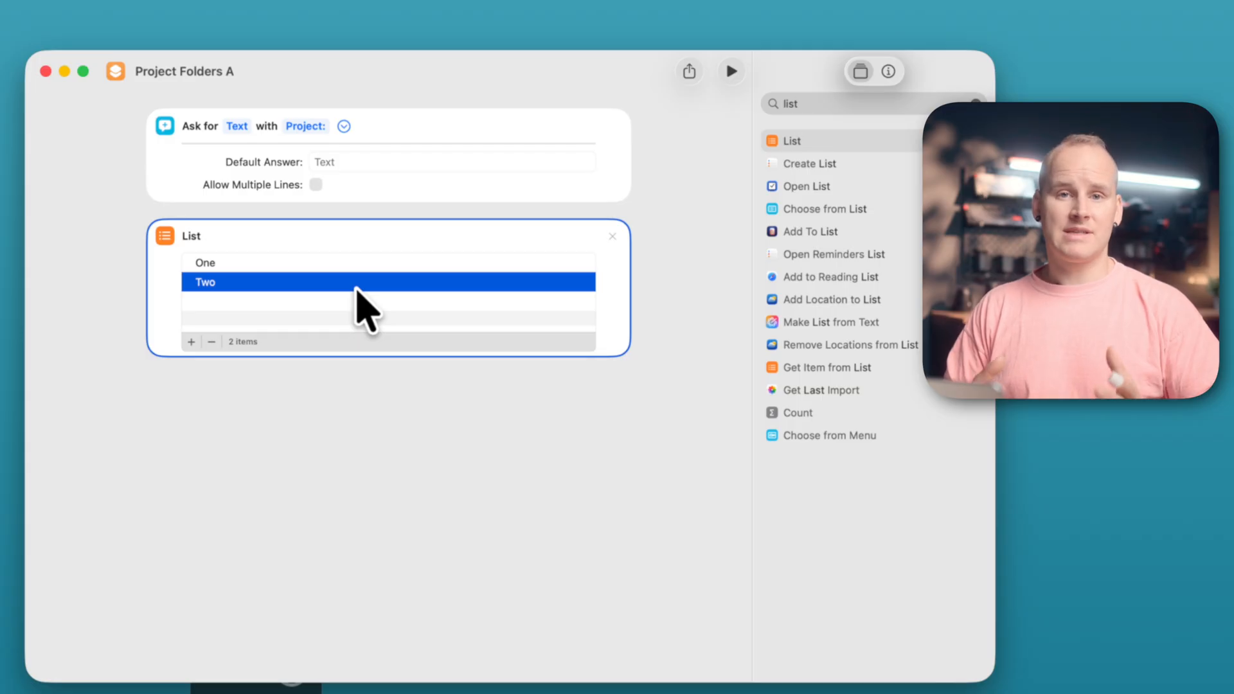
left_click(188, 342)
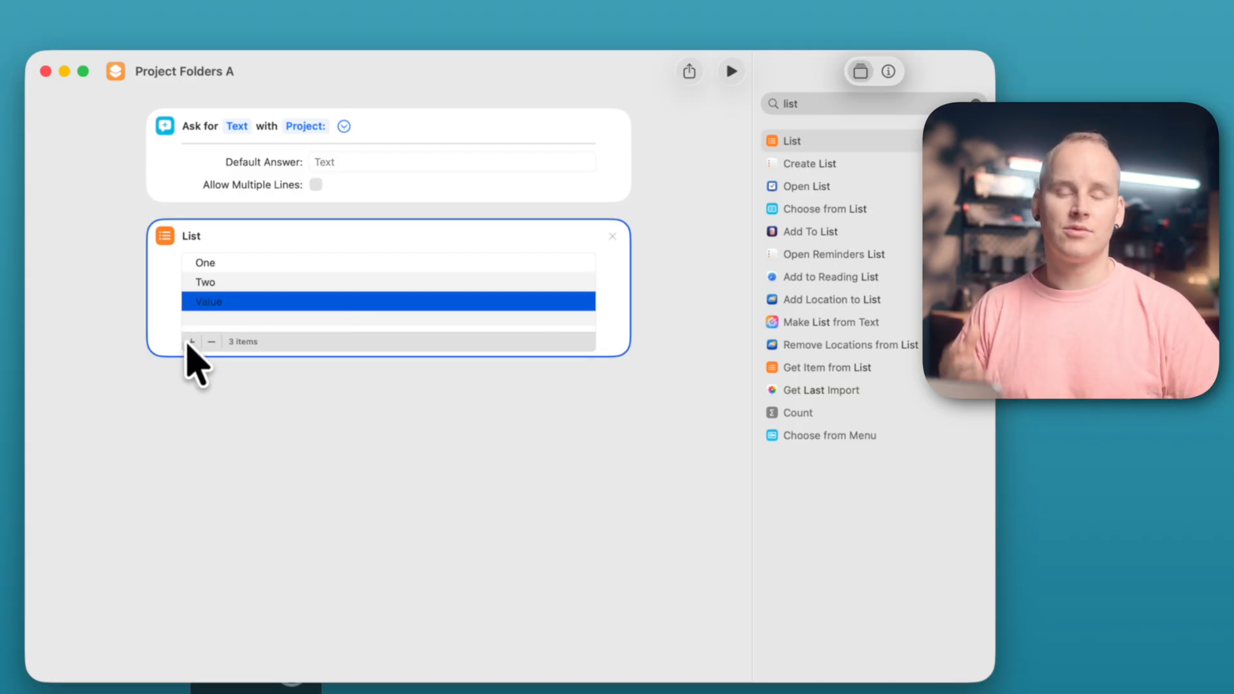
left_click(295, 423)
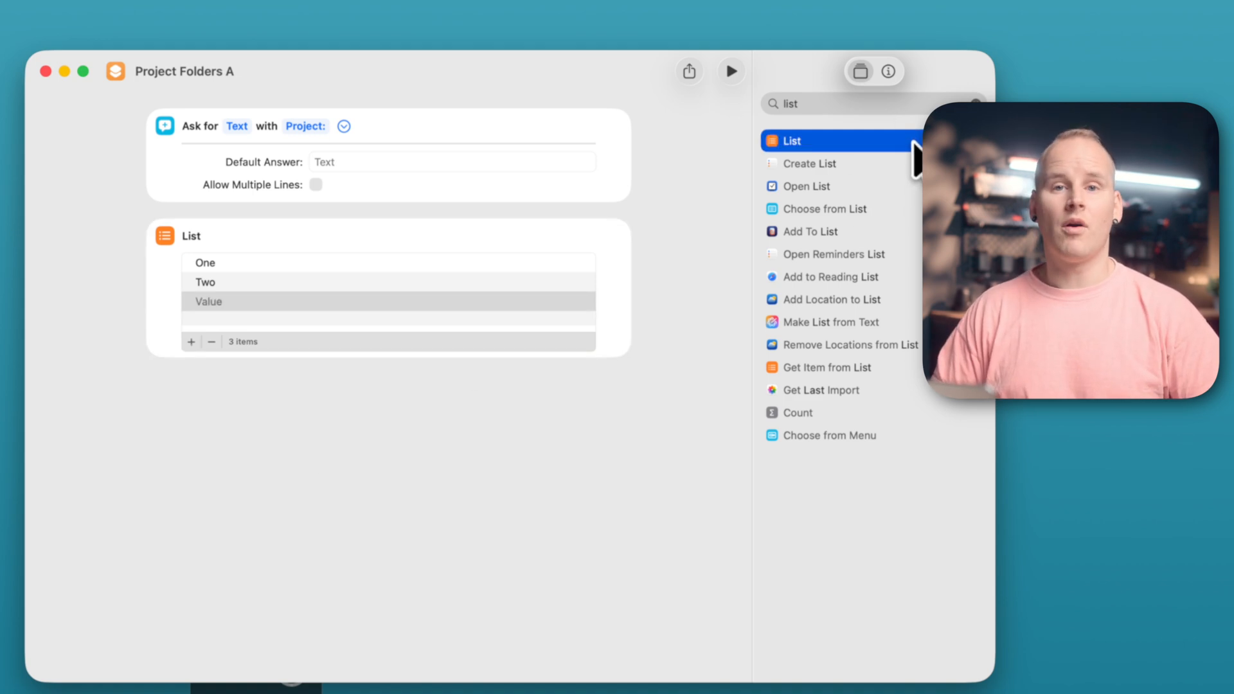
- Add a Choose from List action after the list and enable Select Multiple and Select All Initially
left_click(886, 211)
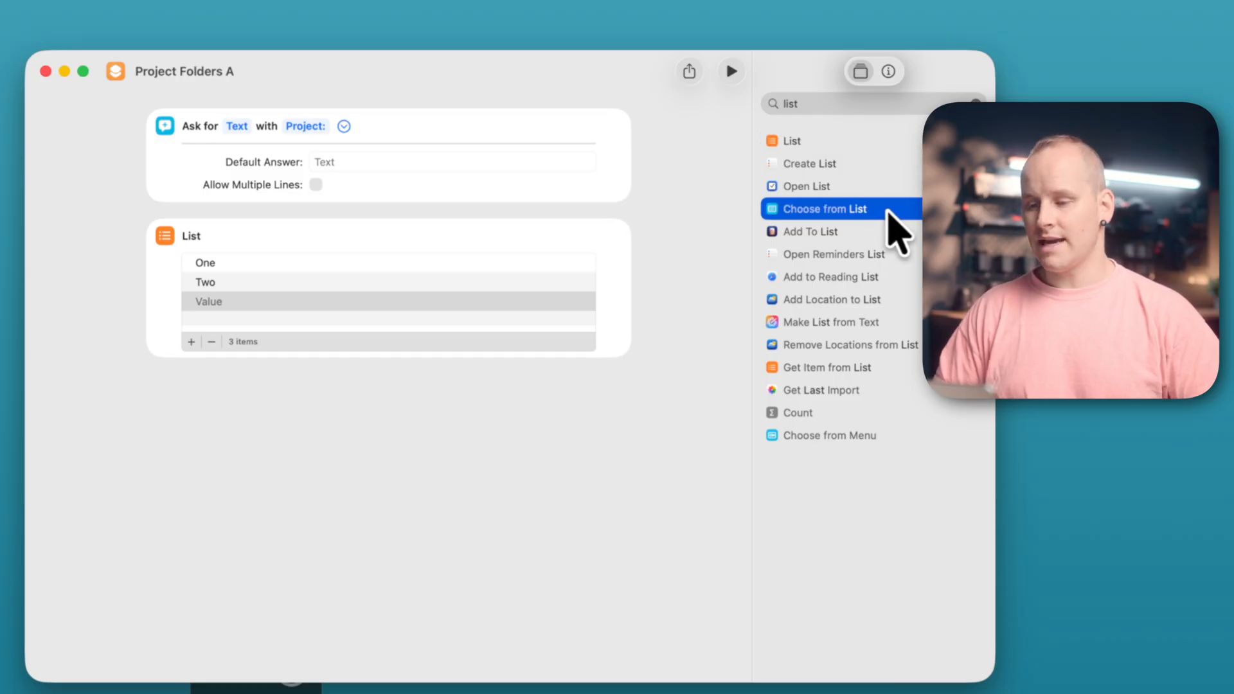
double_click(887, 212)
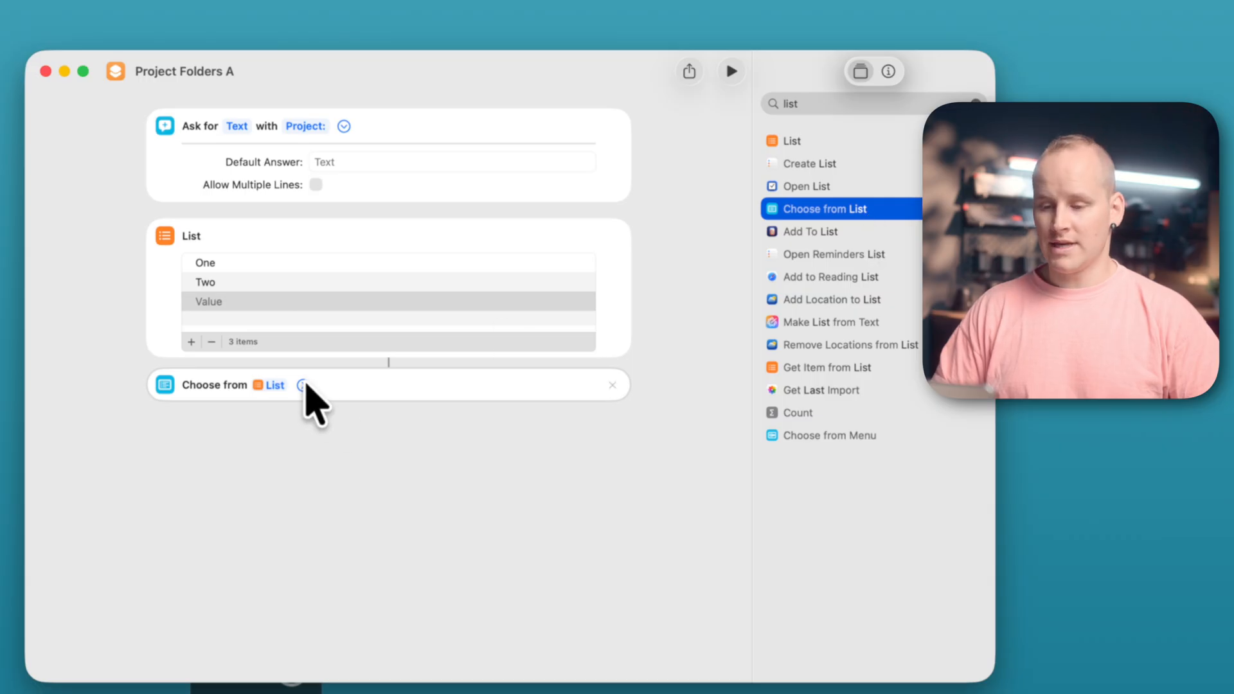
left_click(302, 385)
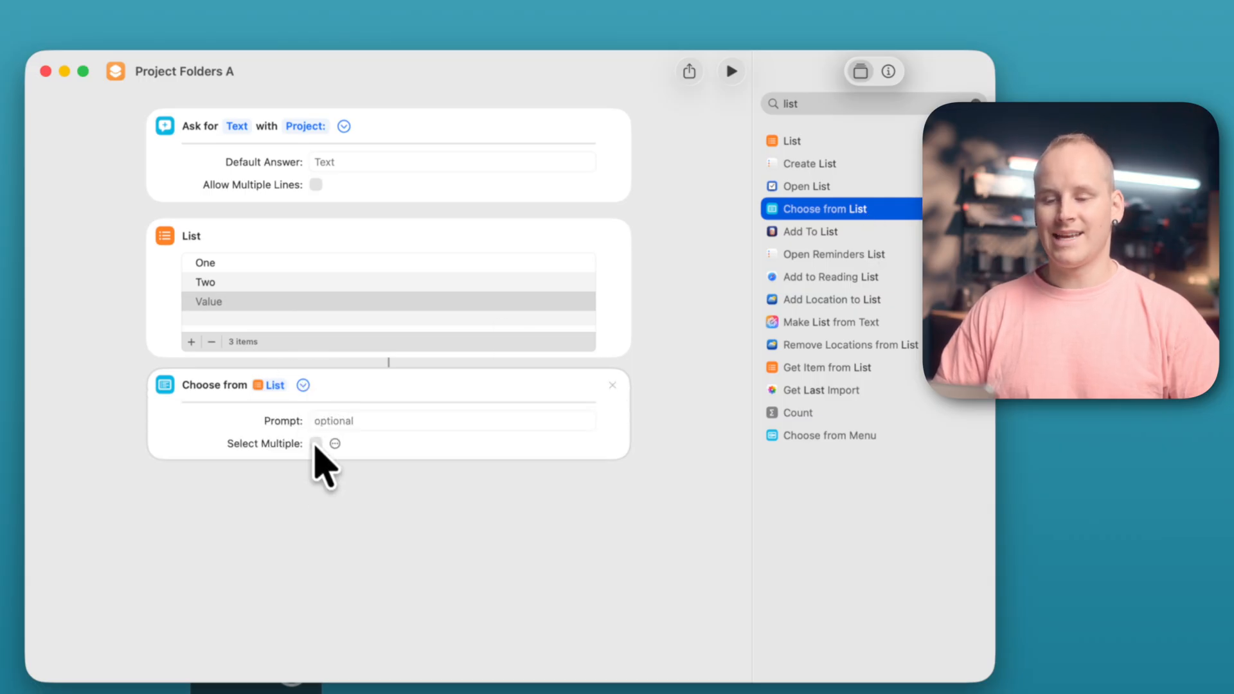
left_click(316, 444)
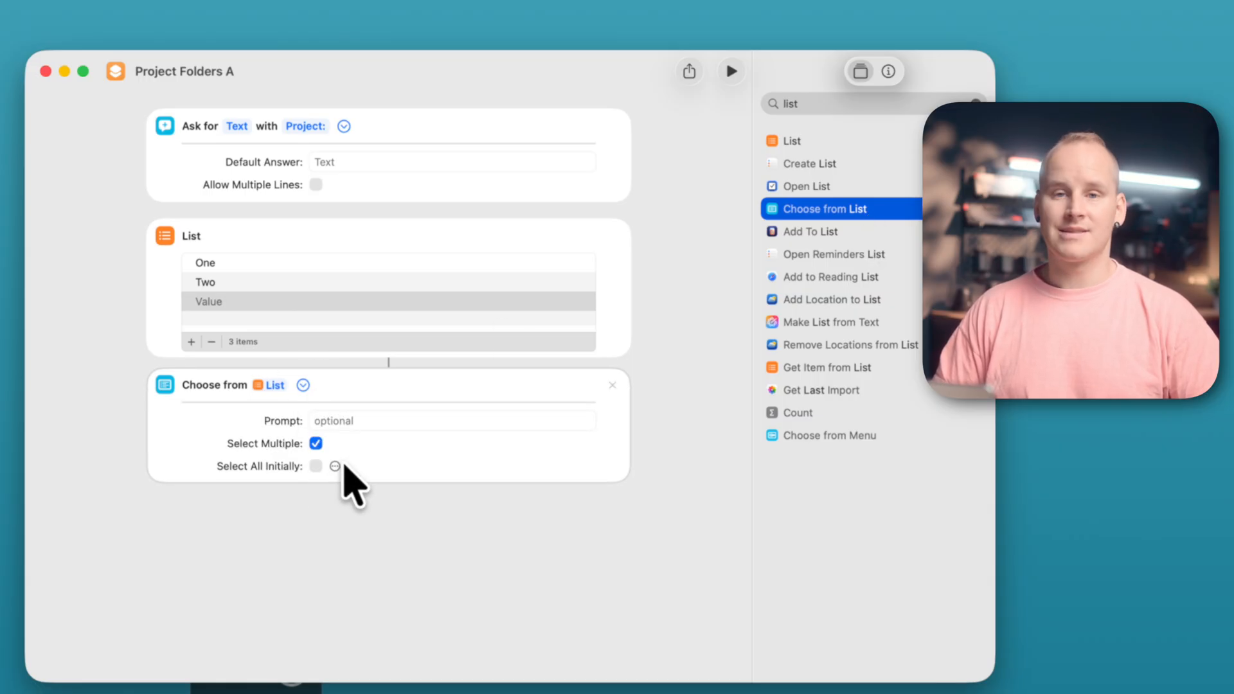
left_click(316, 466)
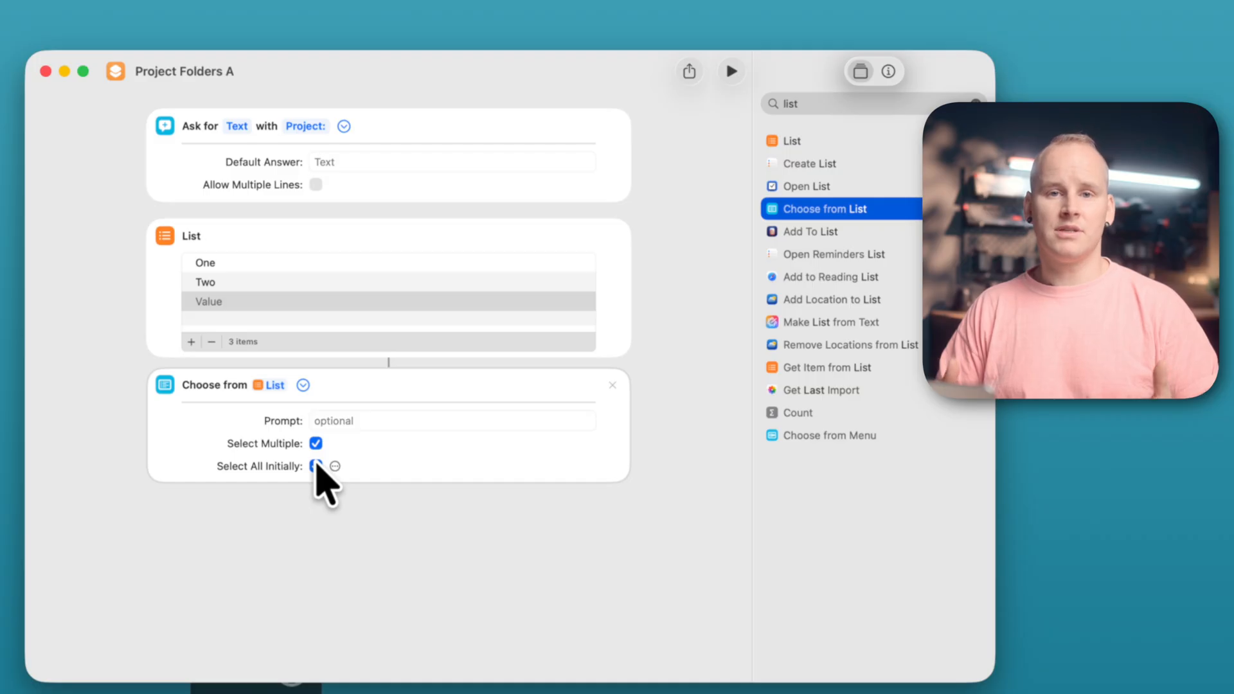
- Add a Repeat with Each action after Choose from List to loop over the selected items
left_click(832, 104)
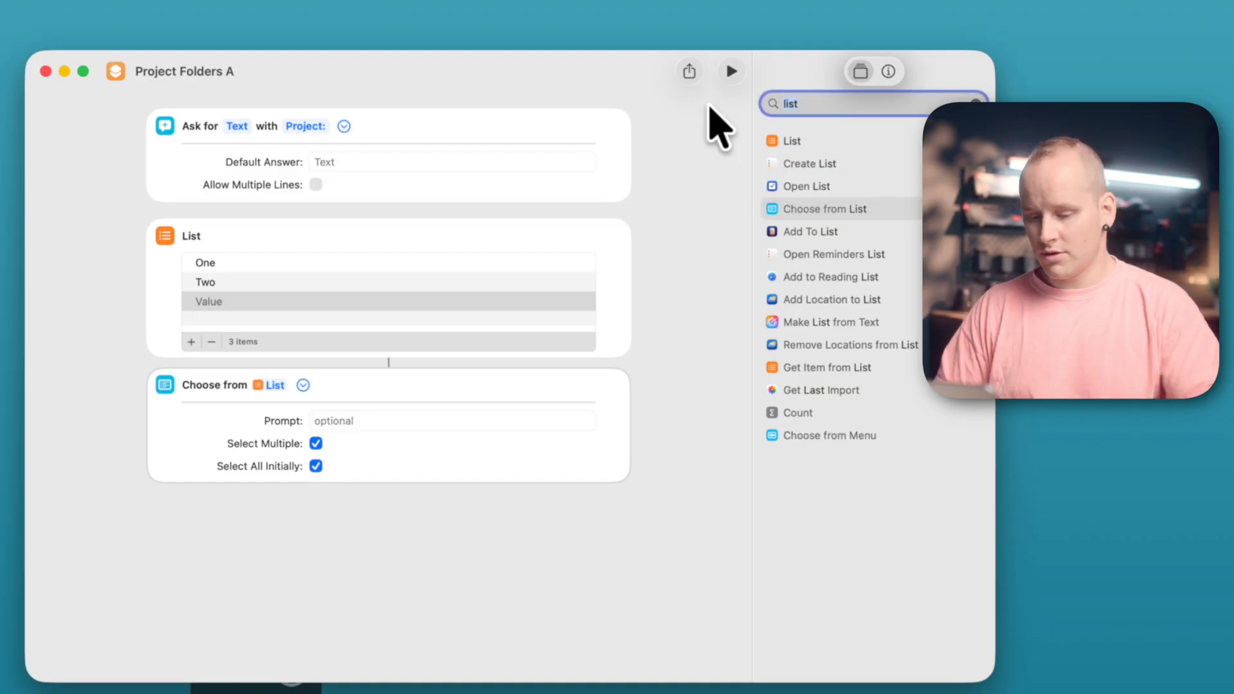
type("repeat wit")
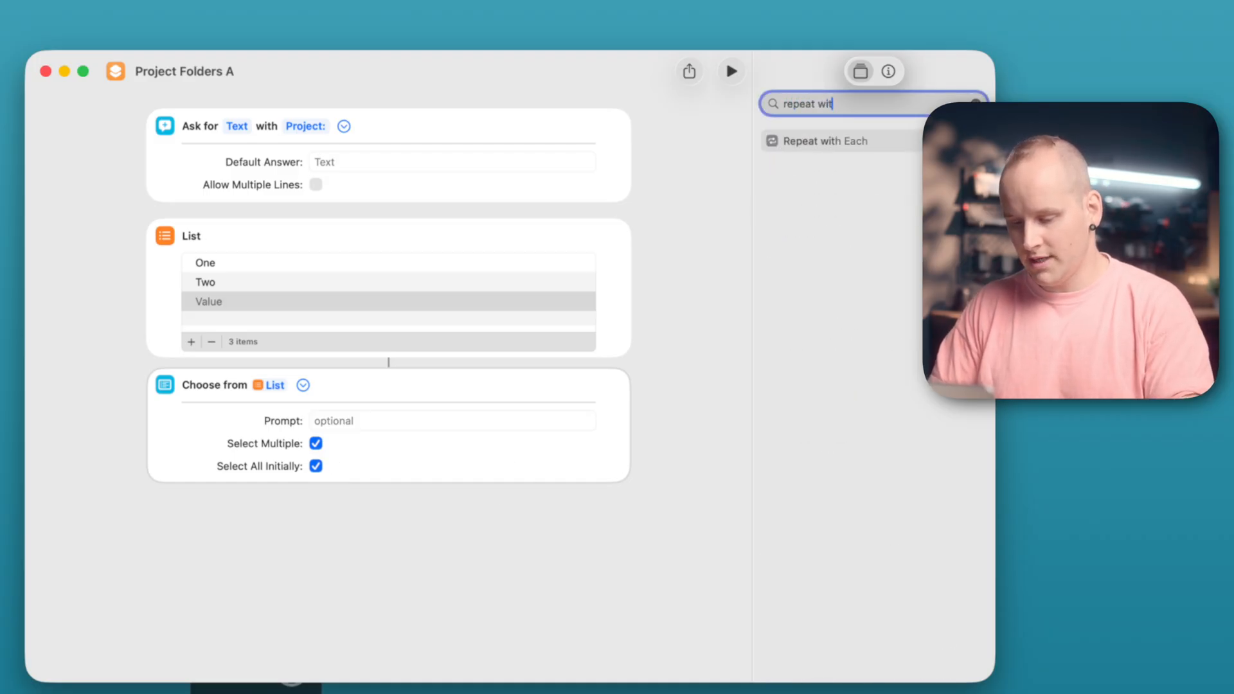
type("h each")
left_click(865, 143)
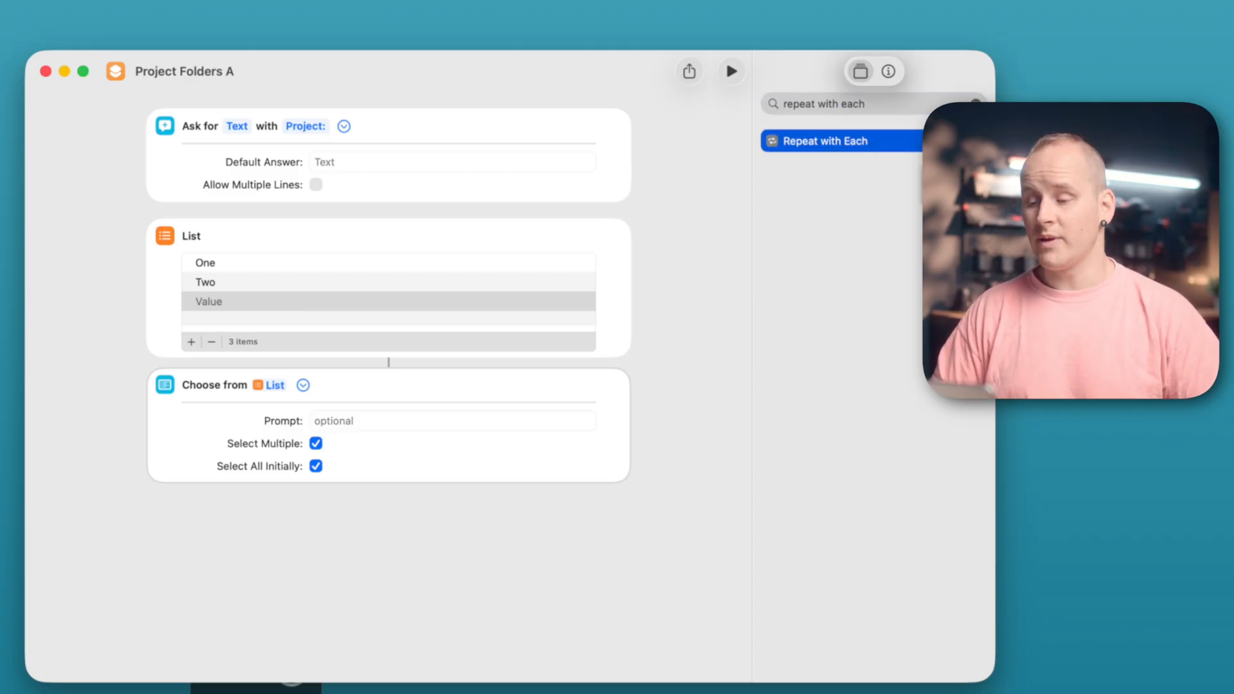
double_click(907, 141)
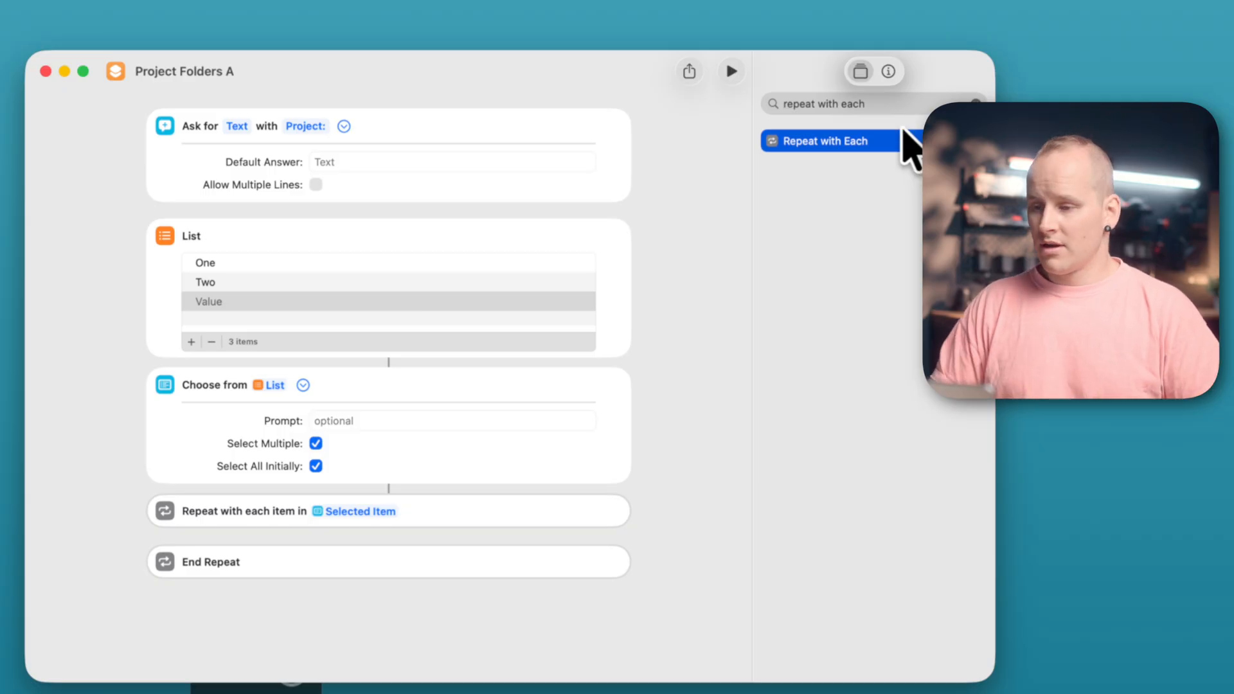
- Insert the Files Create Folder action inside the repeat loop, before End Repeat
left_click(888, 105)
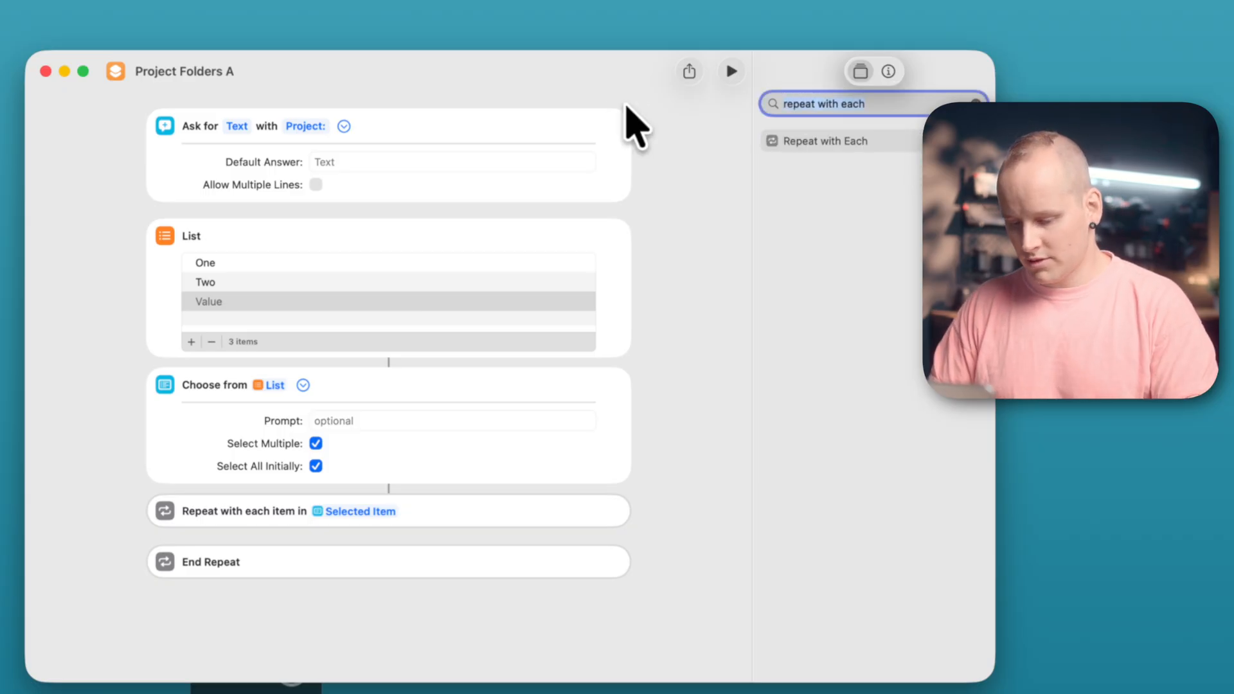
type("create folder")
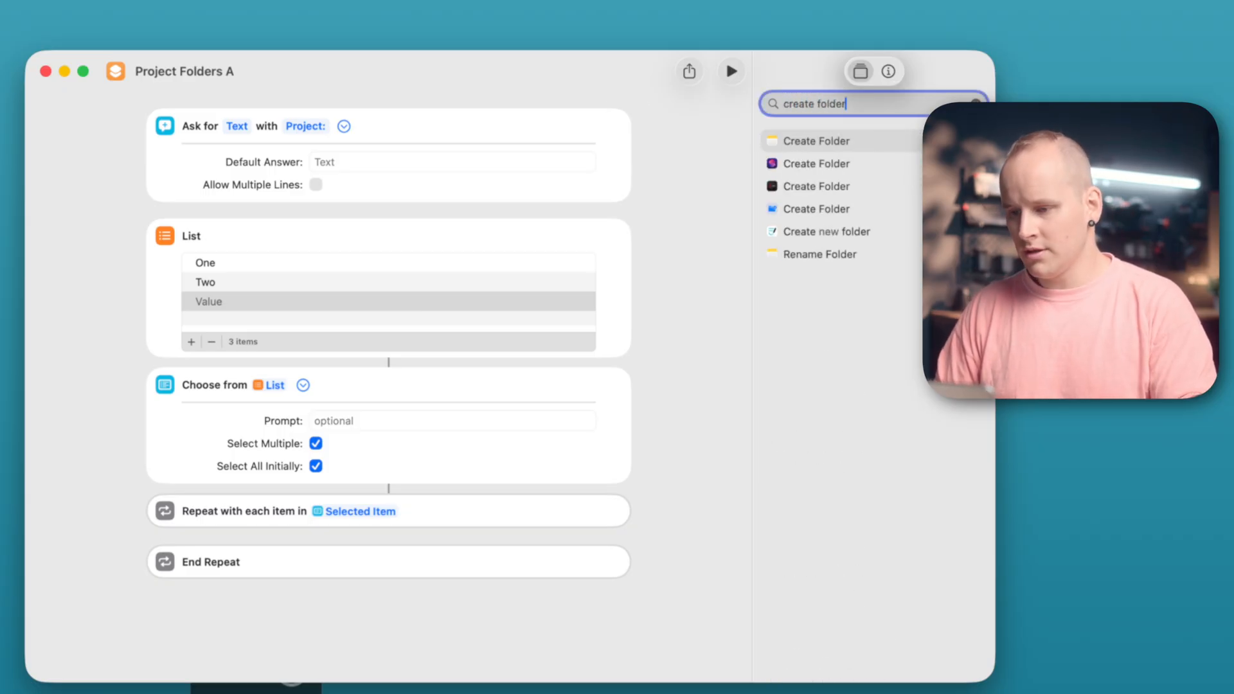
left_click(900, 212)
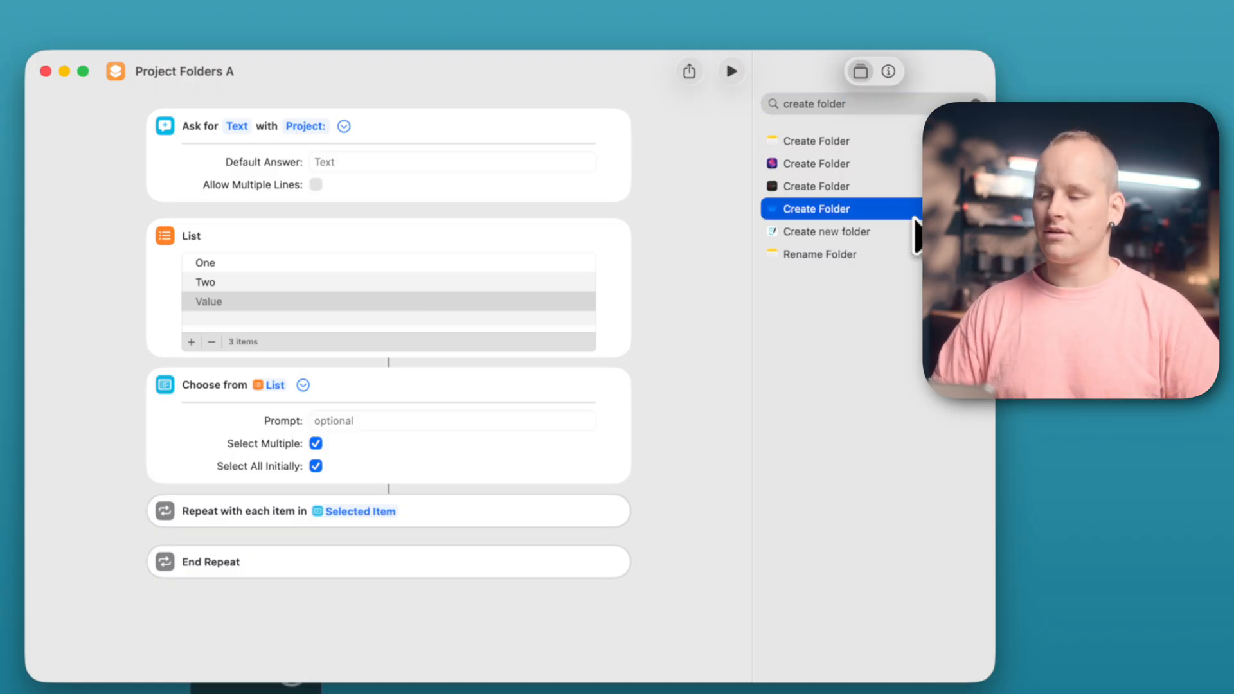
left_click_drag(900, 210, 422, 565)
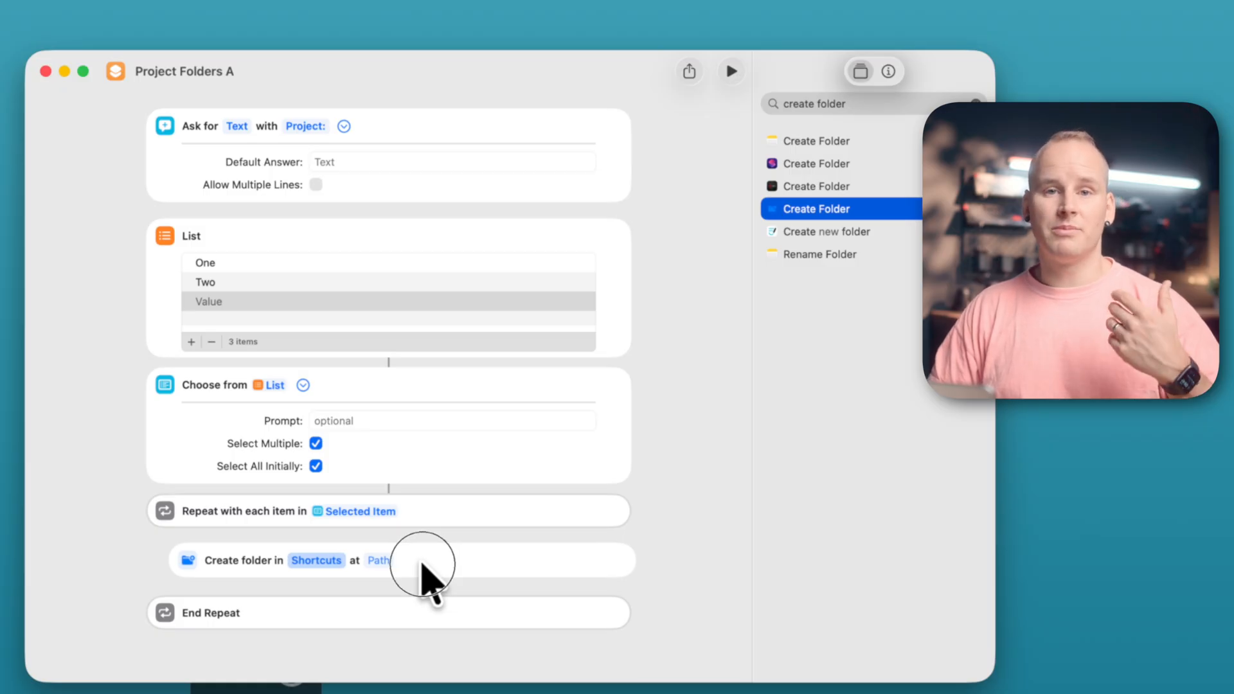
- Set the Create Folder action's destination to the 01 Projects folder
left_click(422, 566)
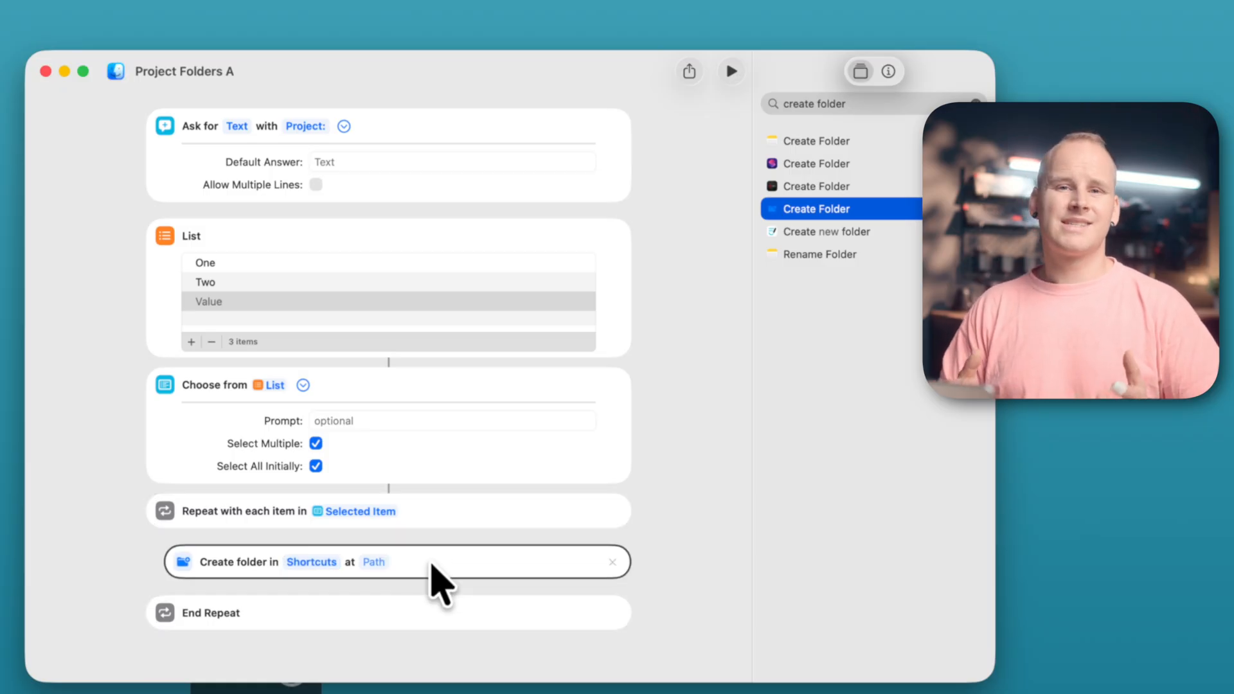
left_click(318, 564)
left_click(318, 563)
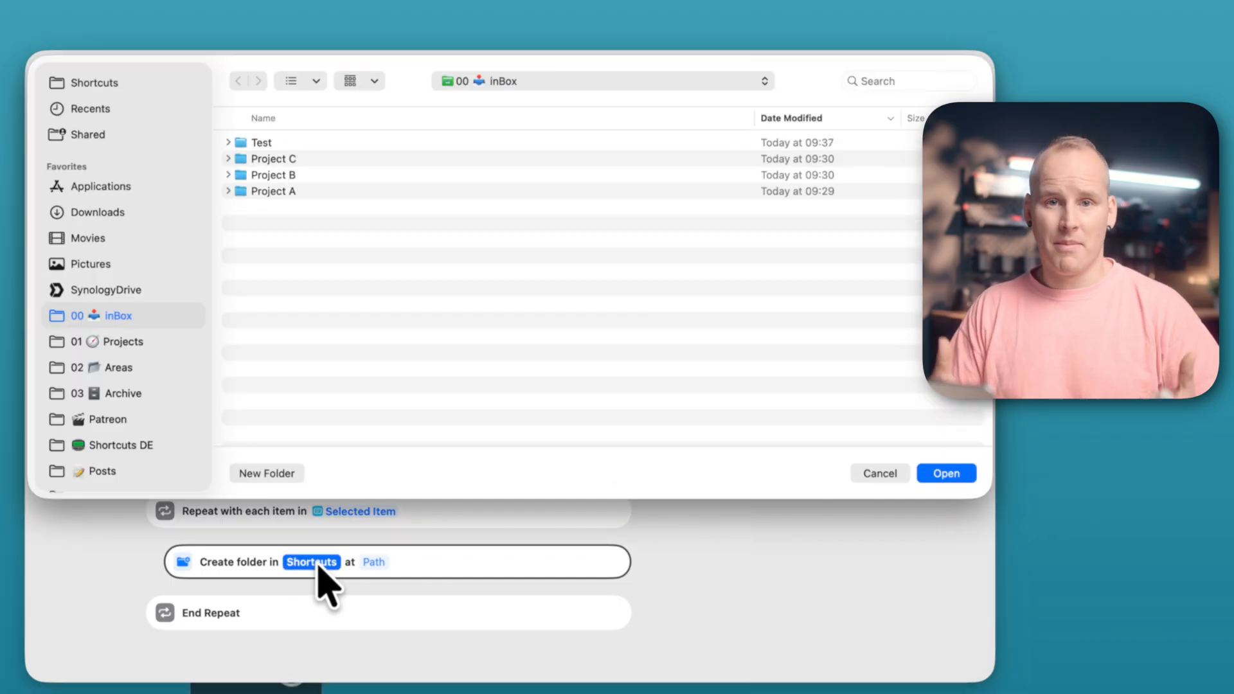
left_click(122, 343)
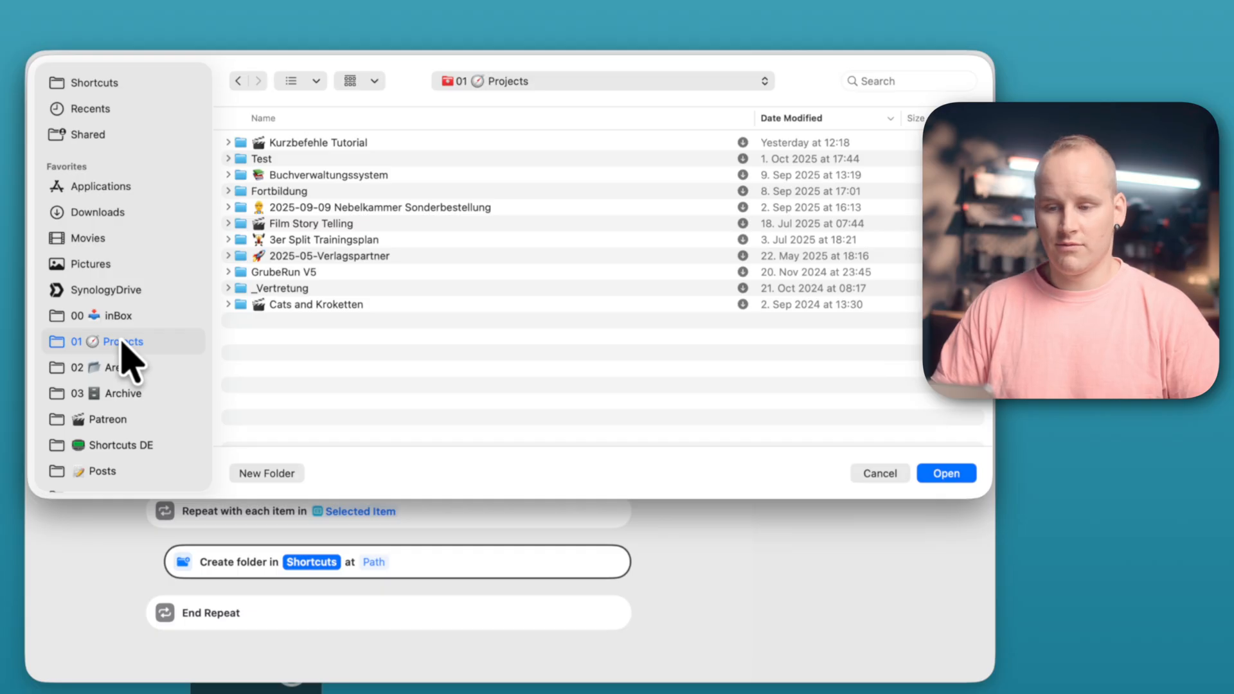
left_click(942, 476)
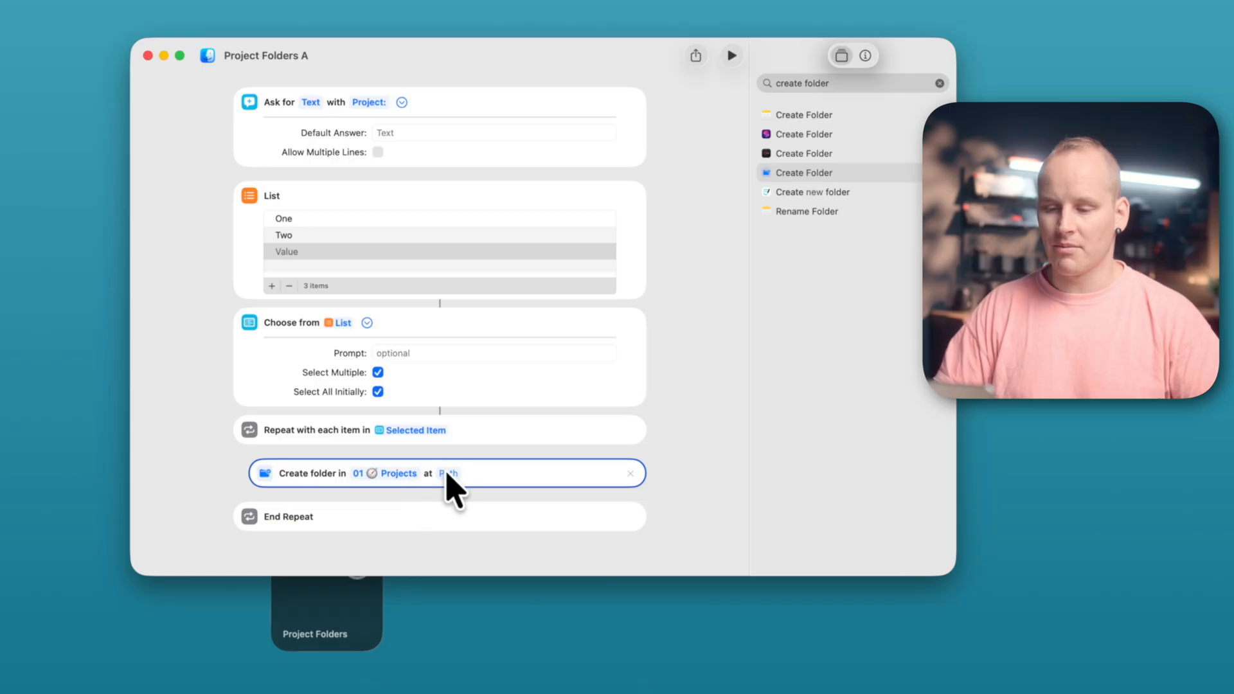
- Set the Create Folder path to the Ask for Input variable, a slash, and the Repeat Item variable
left_click(450, 475)
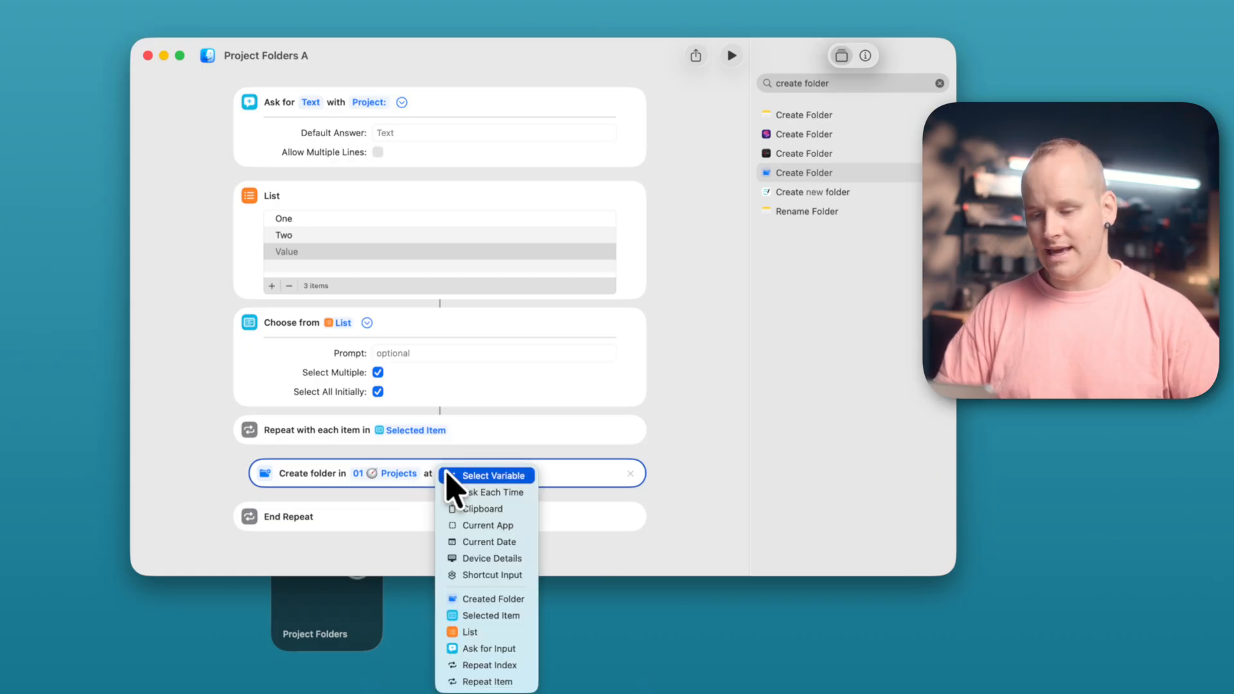
left_click(508, 649)
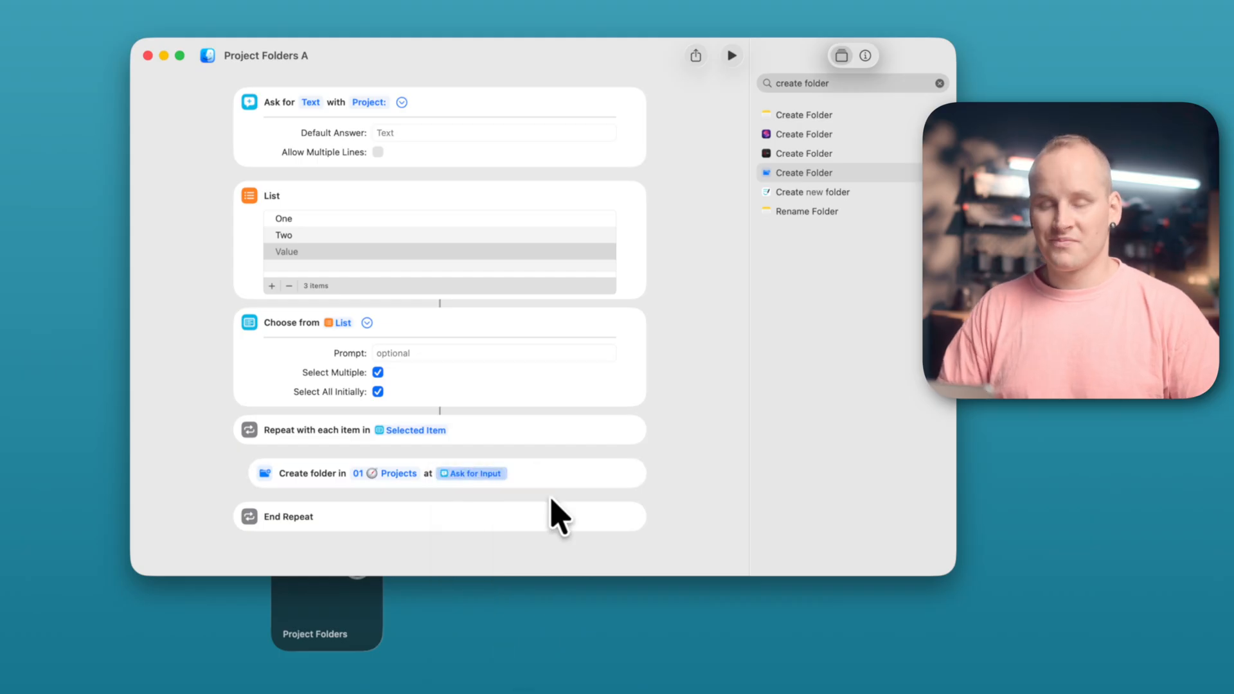
left_click(505, 476)
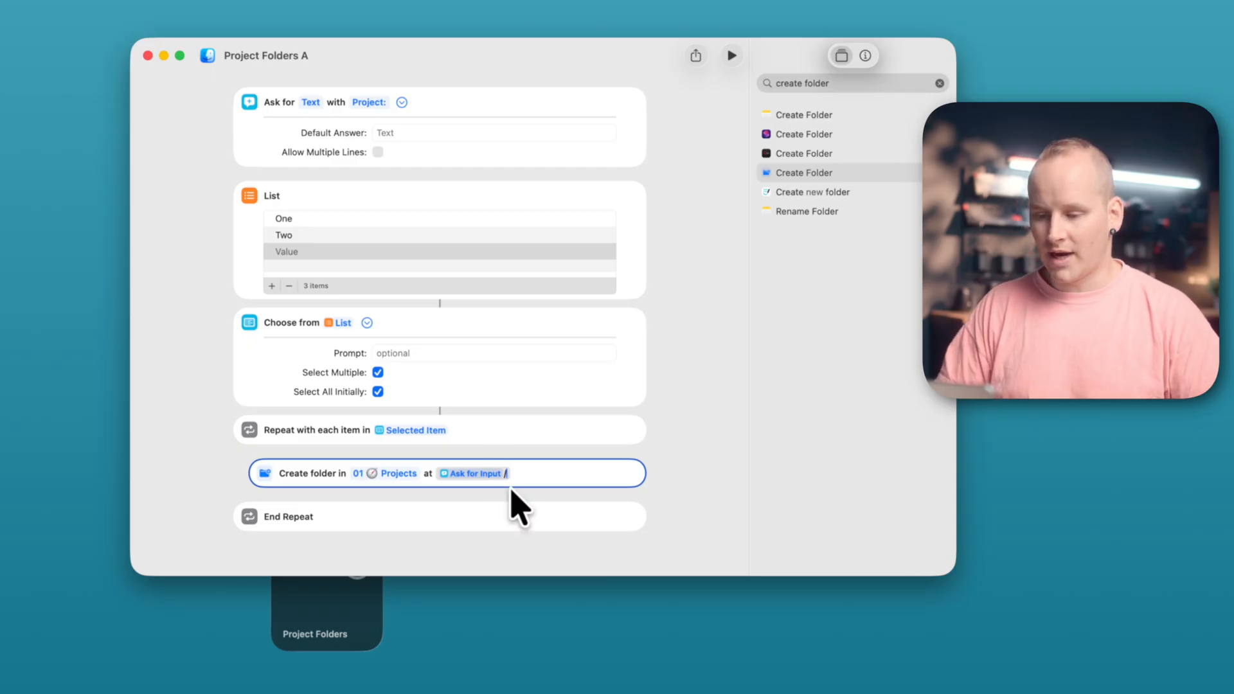
right_click(508, 475)
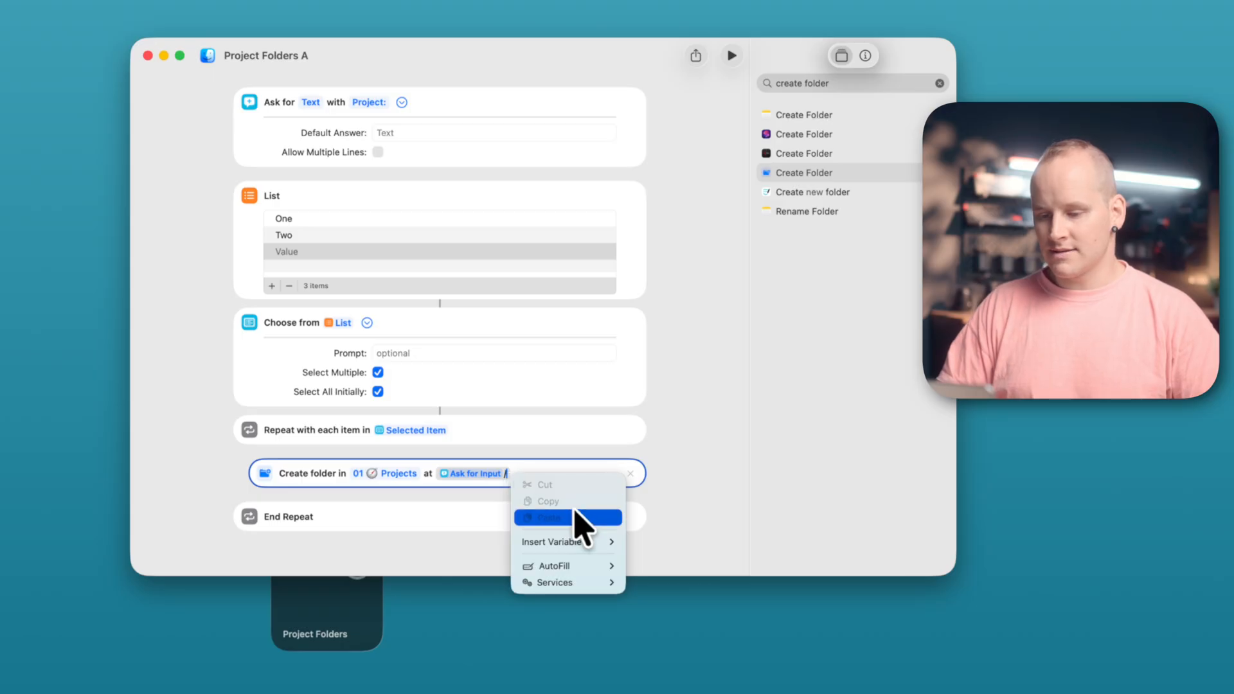
mouse_move(581, 542)
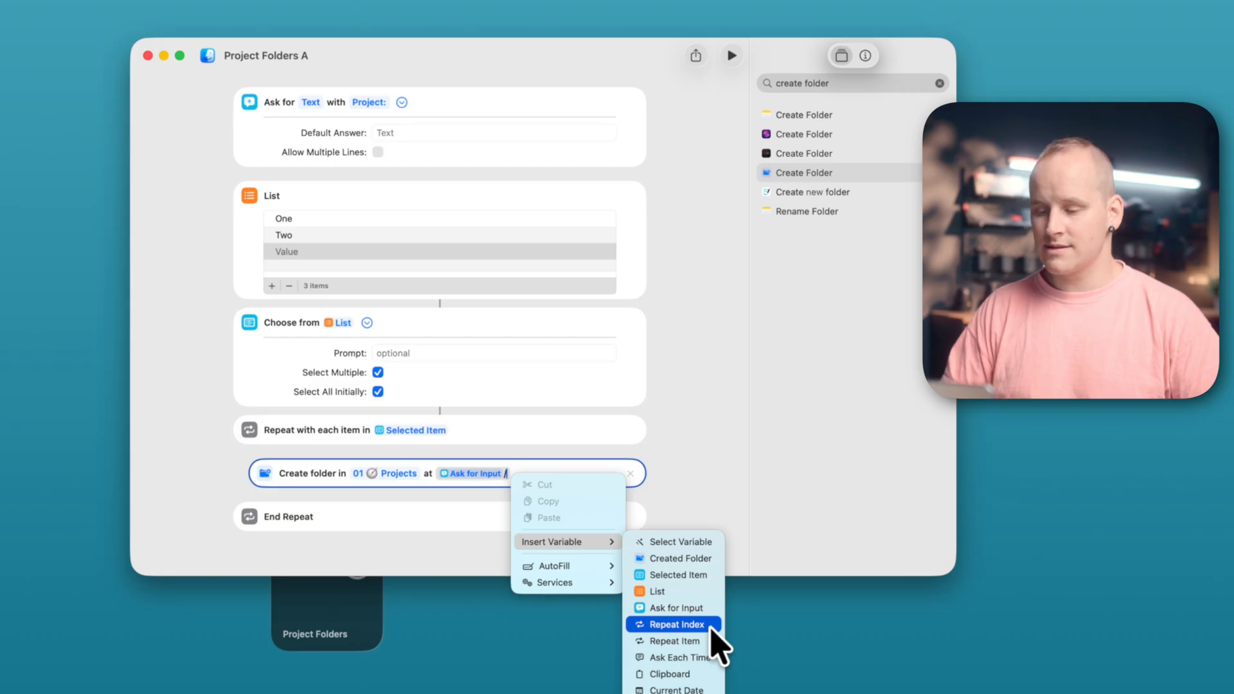
left_click(674, 641)
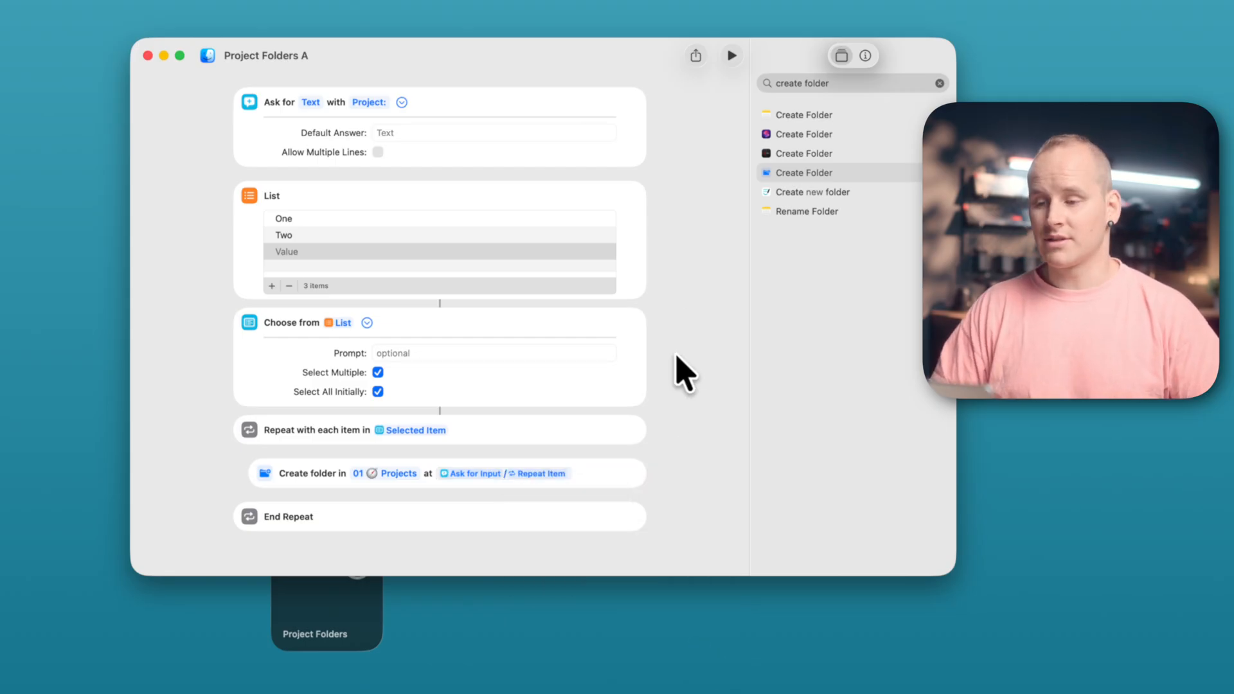
- Run the shortcut with Project A as the project name and accept all preselected list items
left_click(731, 56)
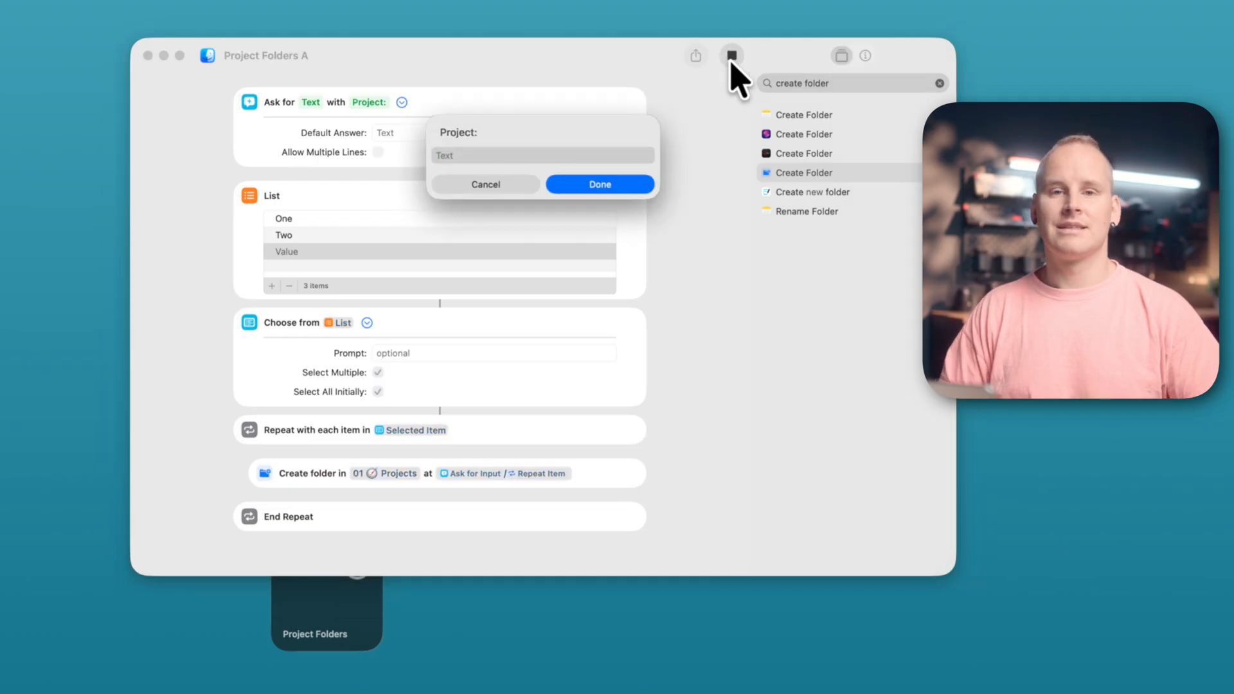
type("Project A")
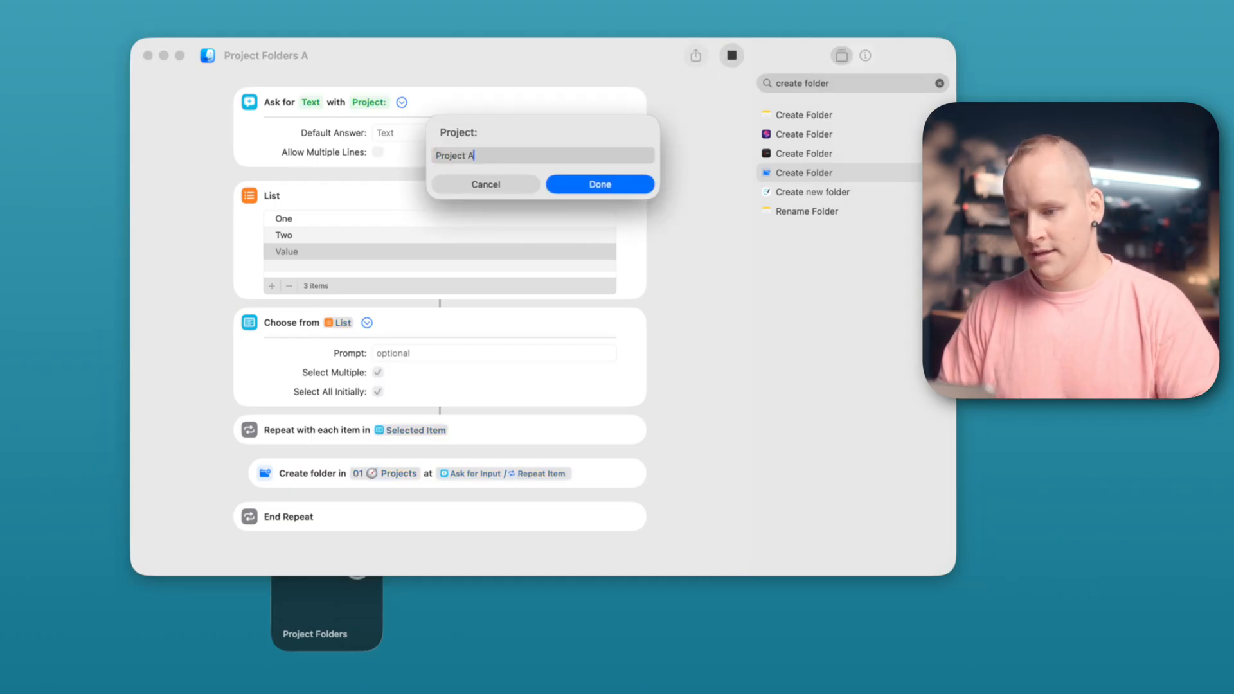
key("Return")
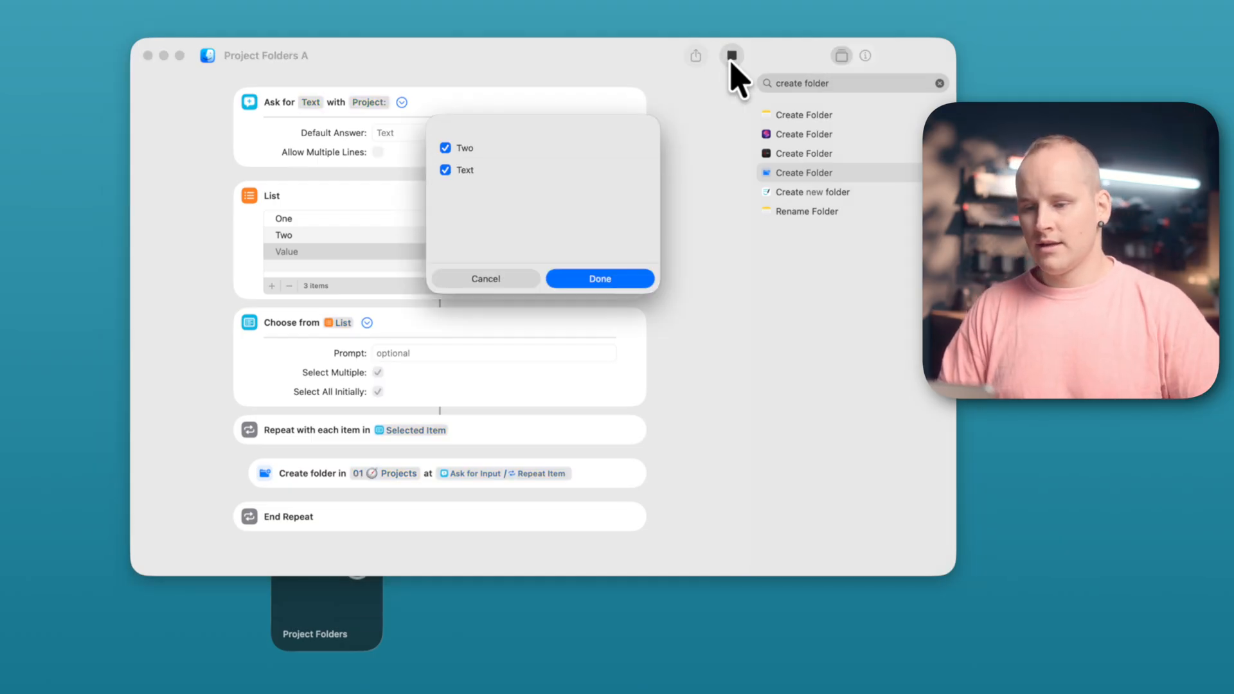
left_click(613, 280)
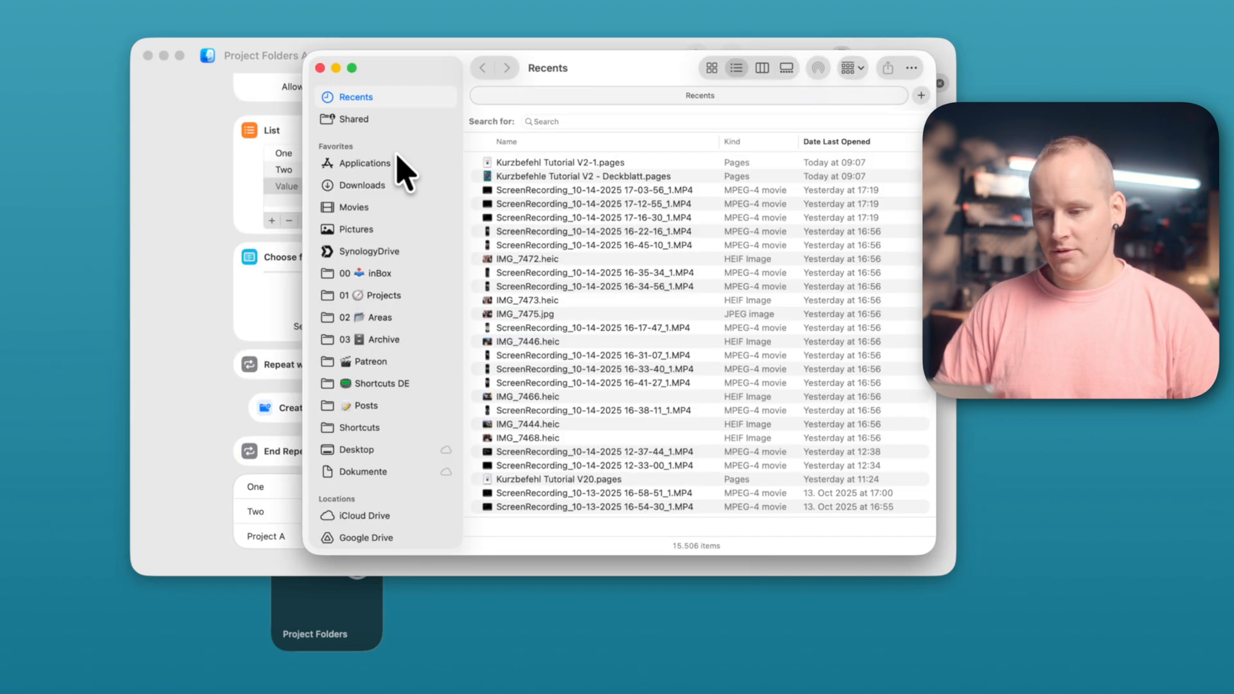
- Switch to Finder and open Project A in the 01 Projects folder to check the created subfolders
left_click(379, 296)
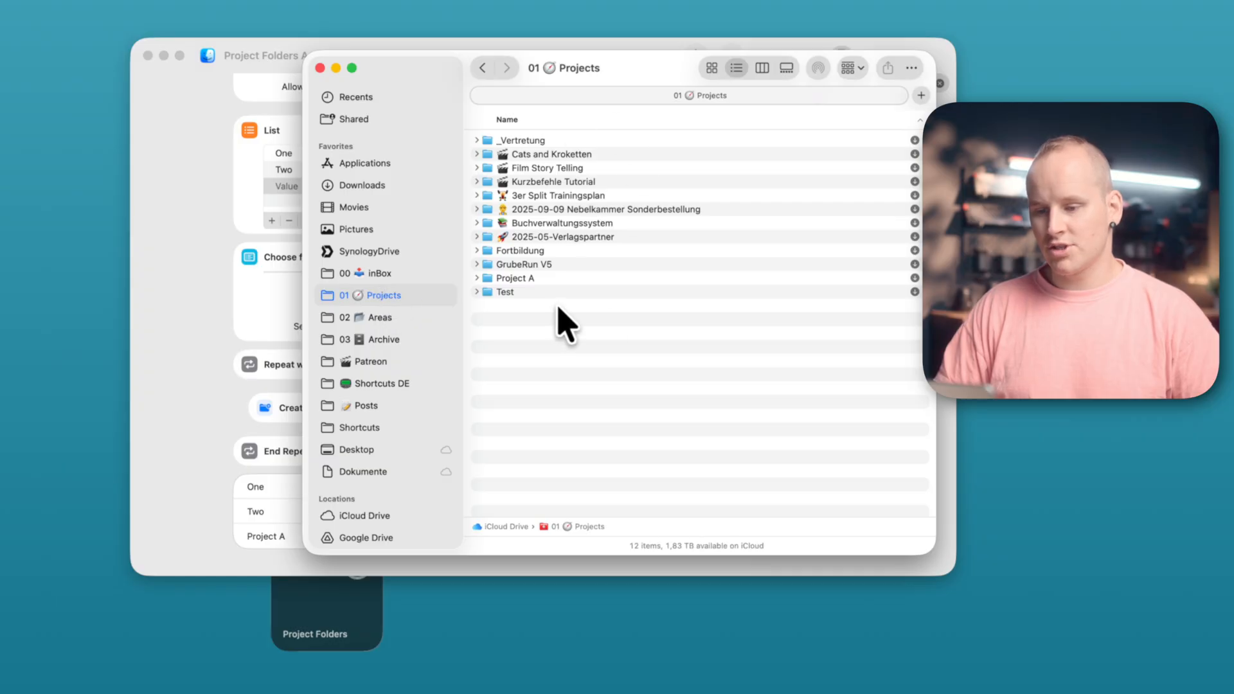
left_click(551, 279)
double_click(552, 280)
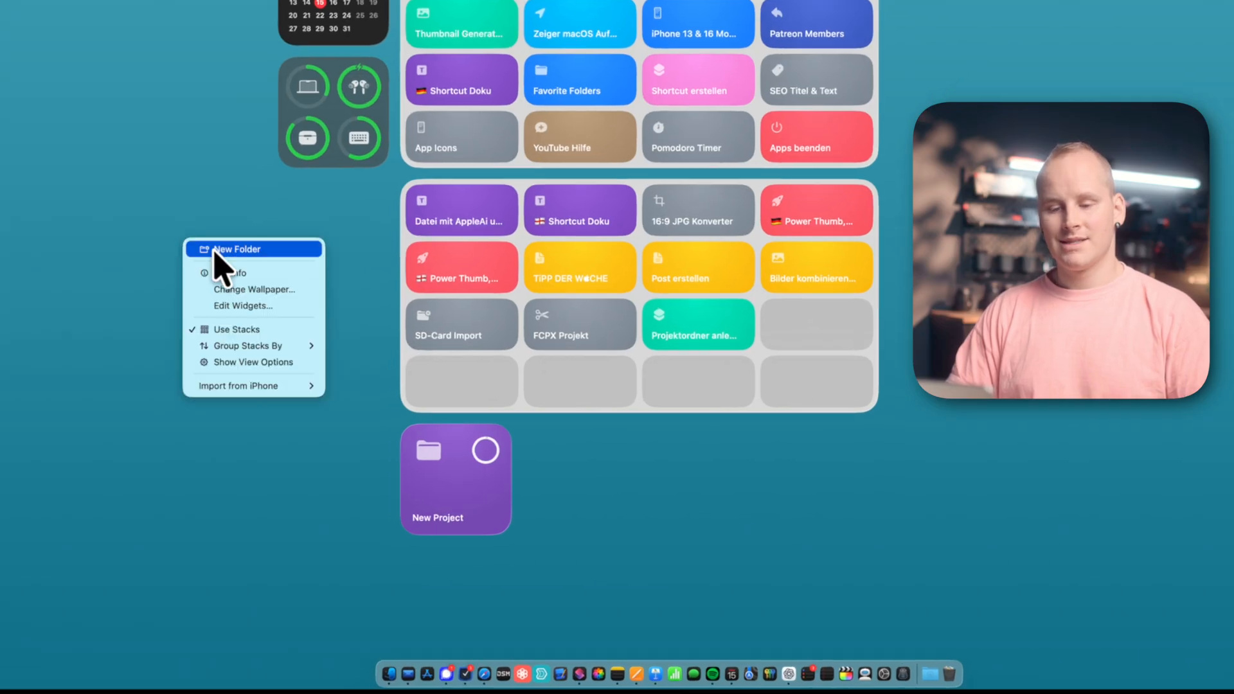
- Search the desktop widgets for shortcuts and add the single Shortcut widget to the desktop
left_click(278, 307)
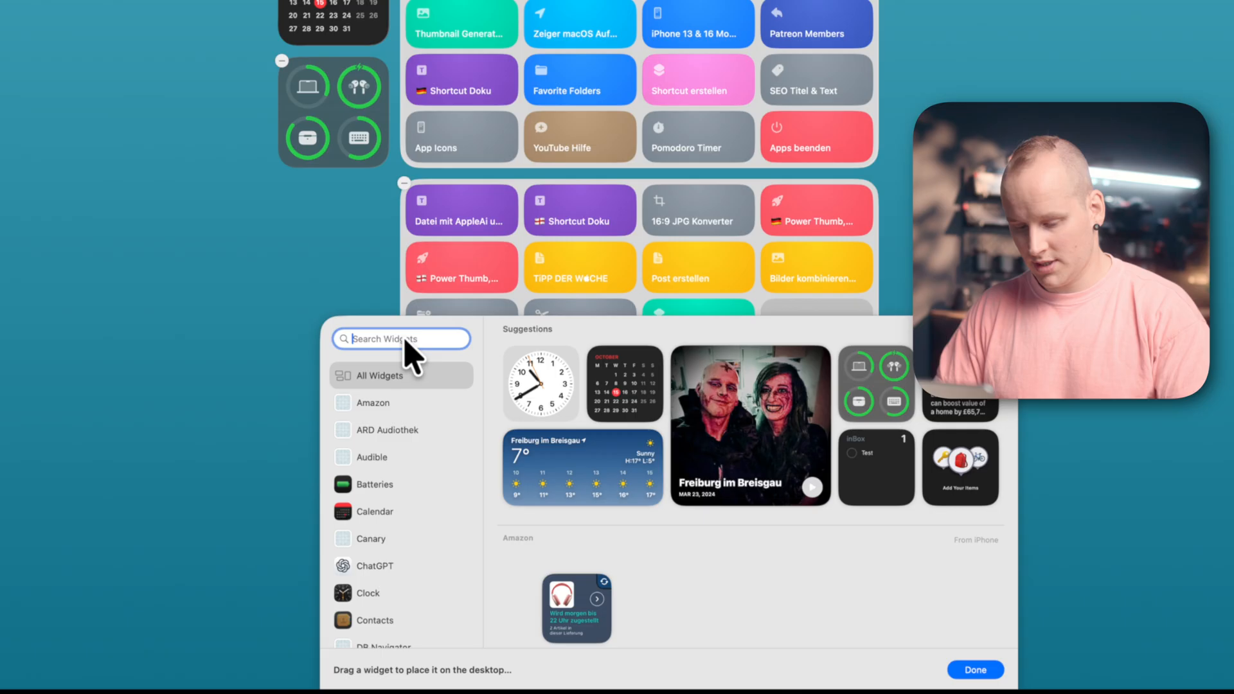
type("shortcuts")
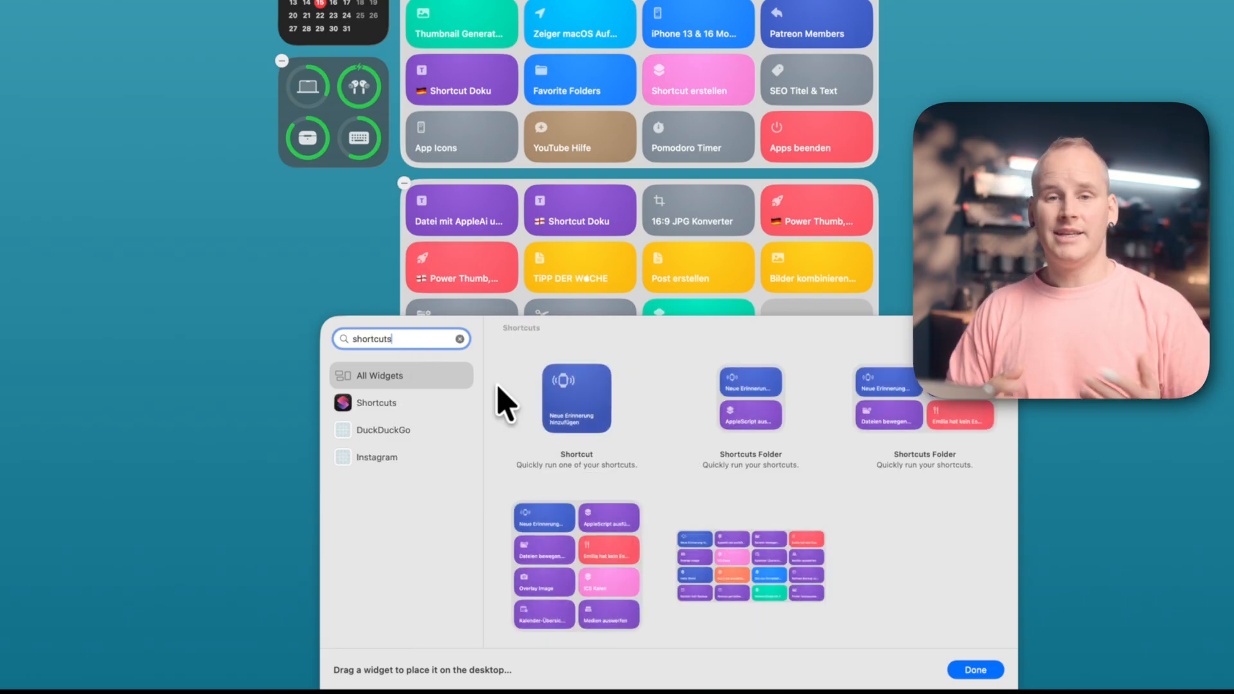
mouse_move(585, 384)
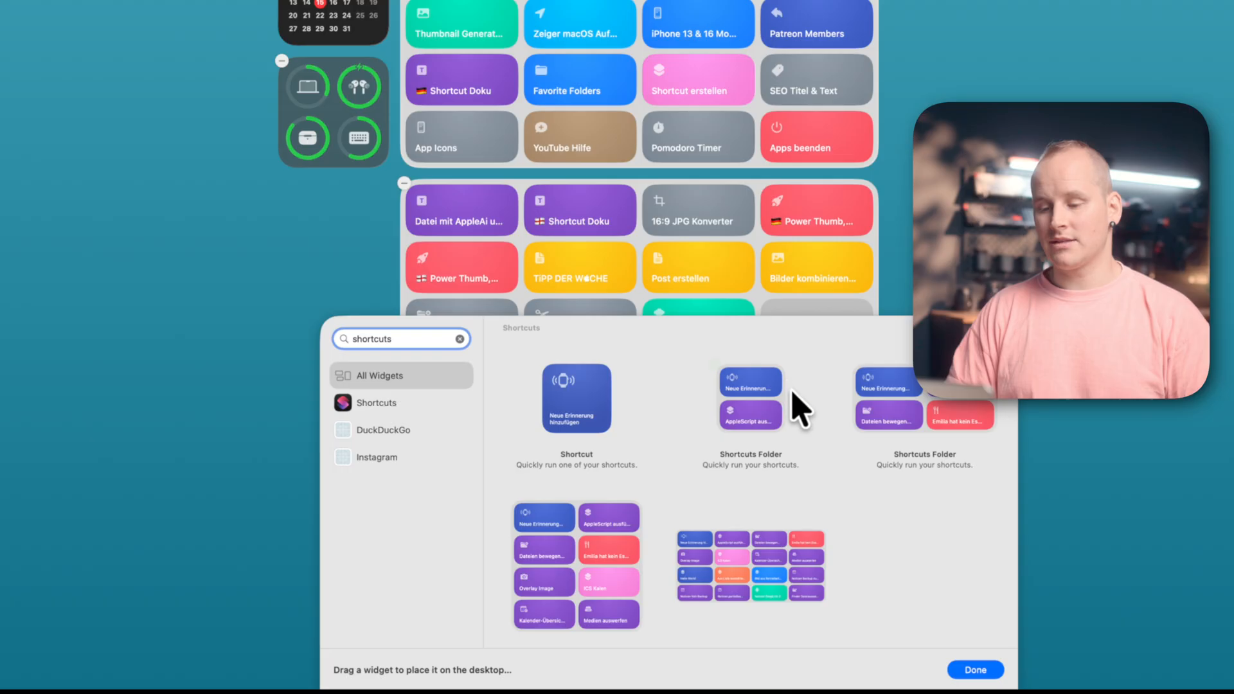
mouse_move(769, 411)
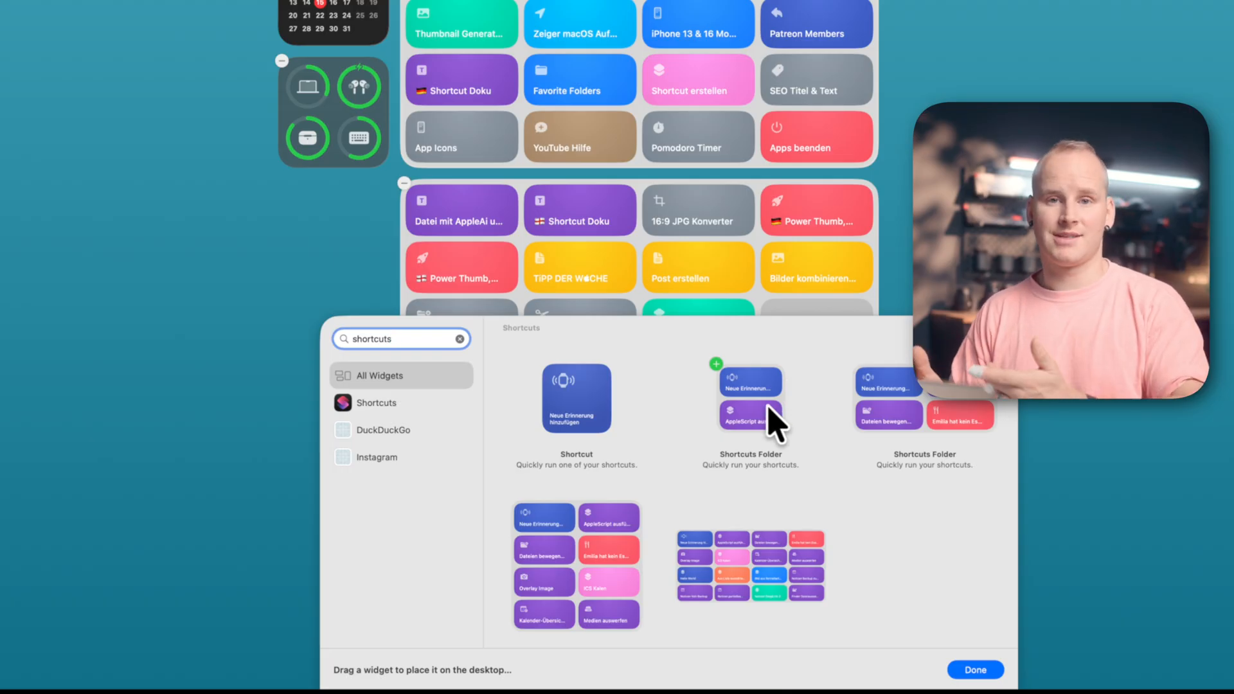
left_click(550, 373)
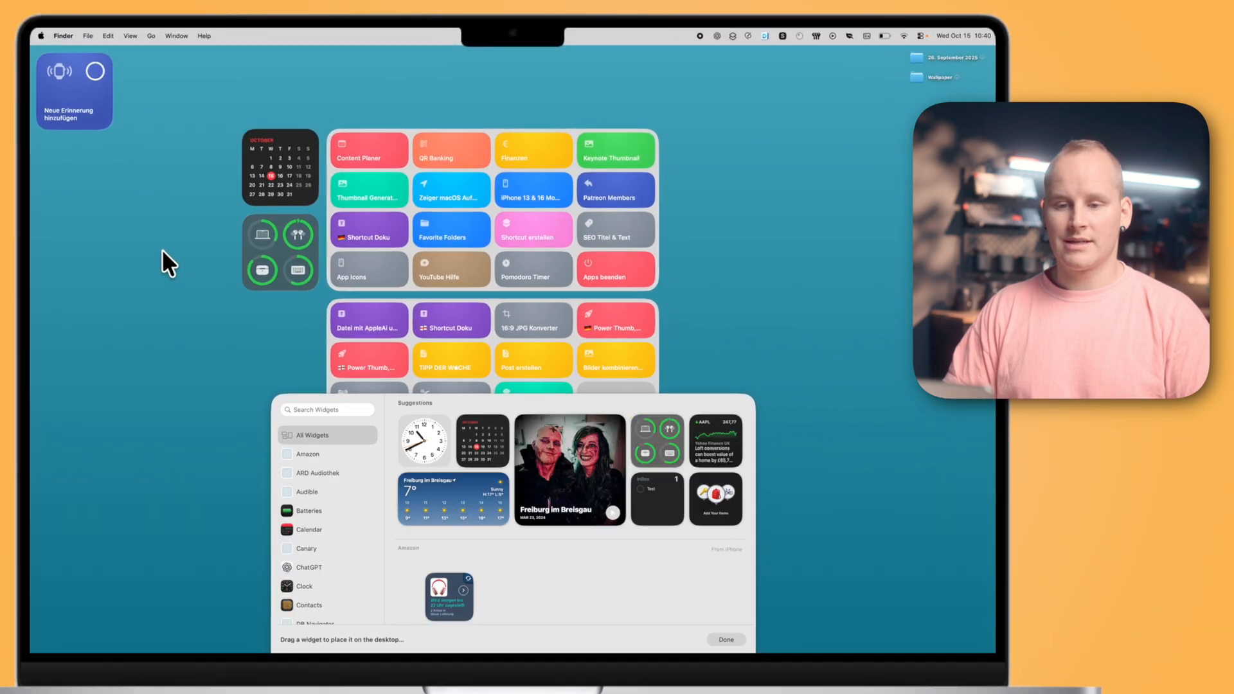
left_click(162, 250)
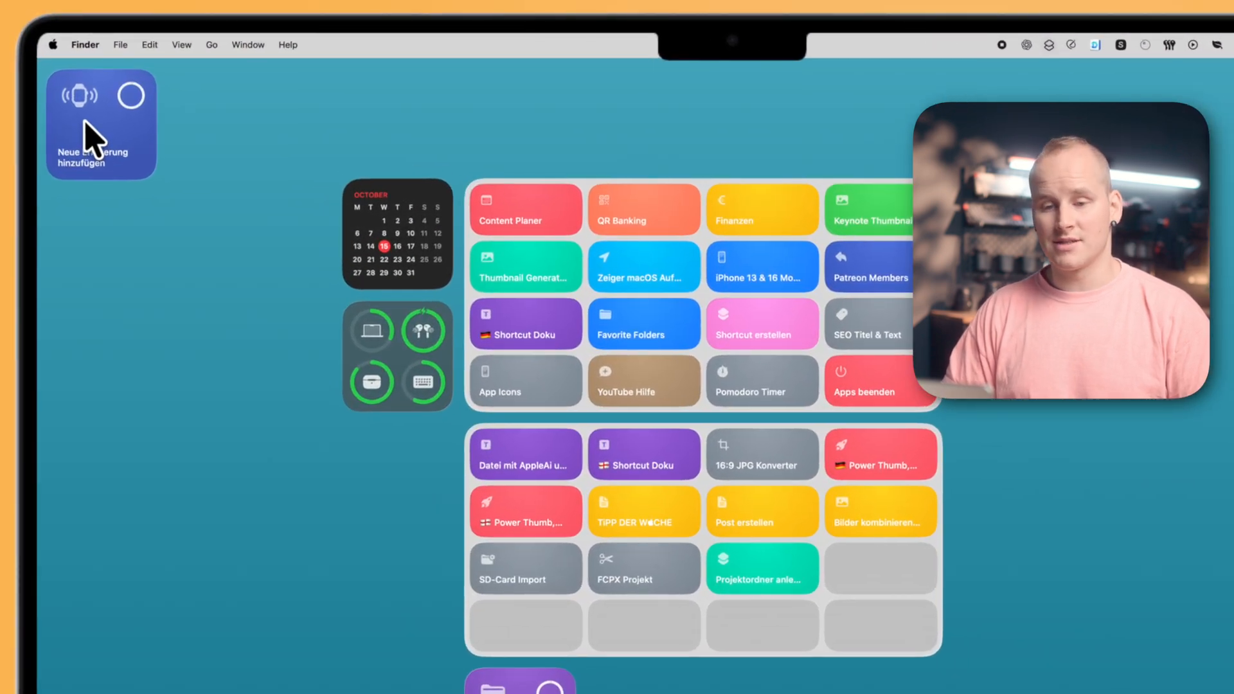
- Assign the New Project Folders shortcut to the newly added desktop widget and try the widget
right_click(85, 123)
left_click(159, 133)
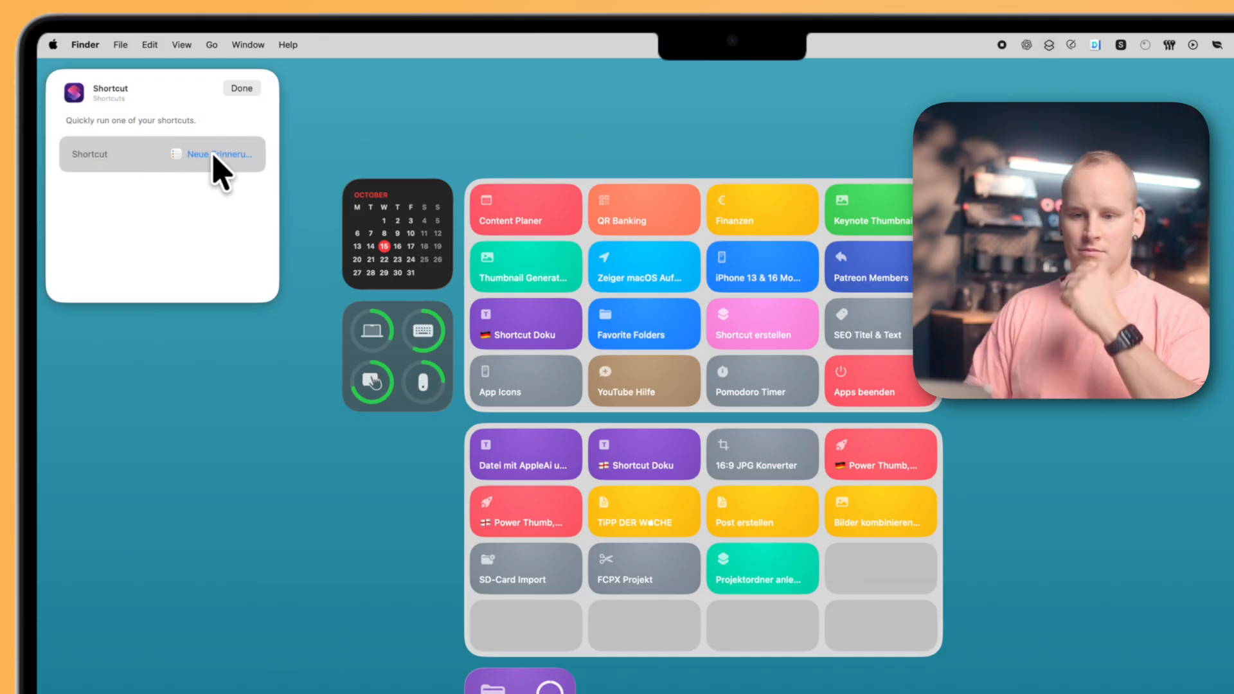
left_click(212, 155)
left_click(250, 119)
type("new project")
left_click(245, 168)
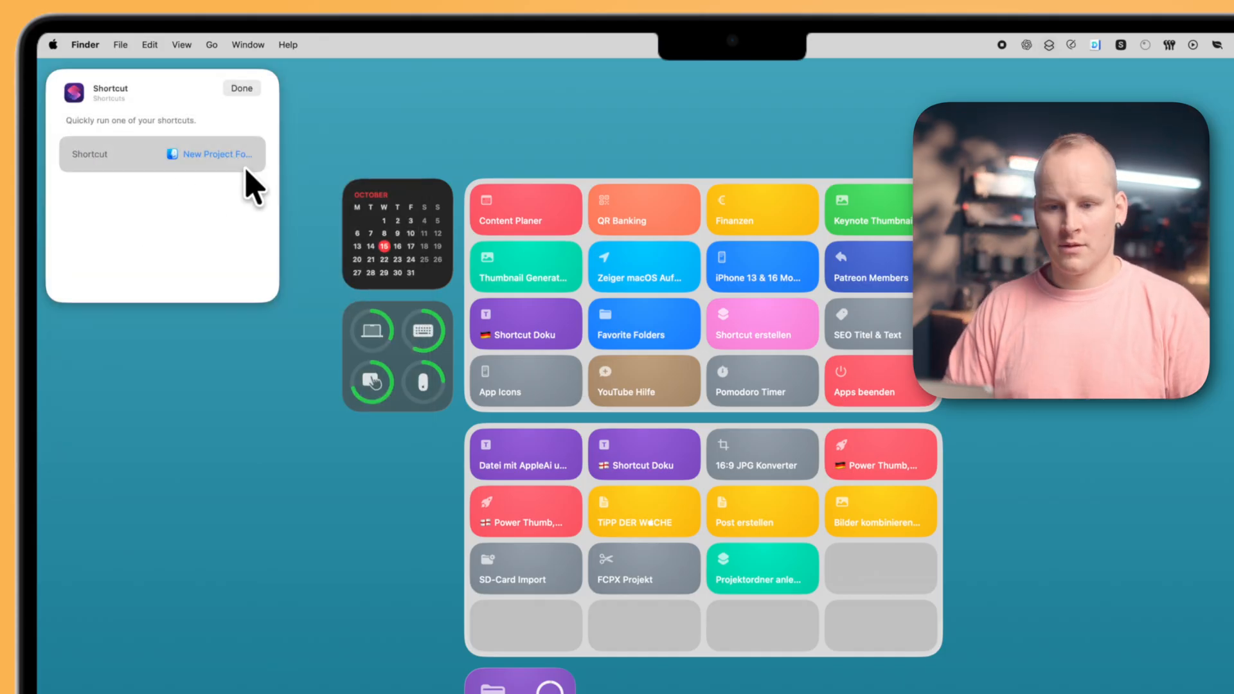
left_click(243, 90)
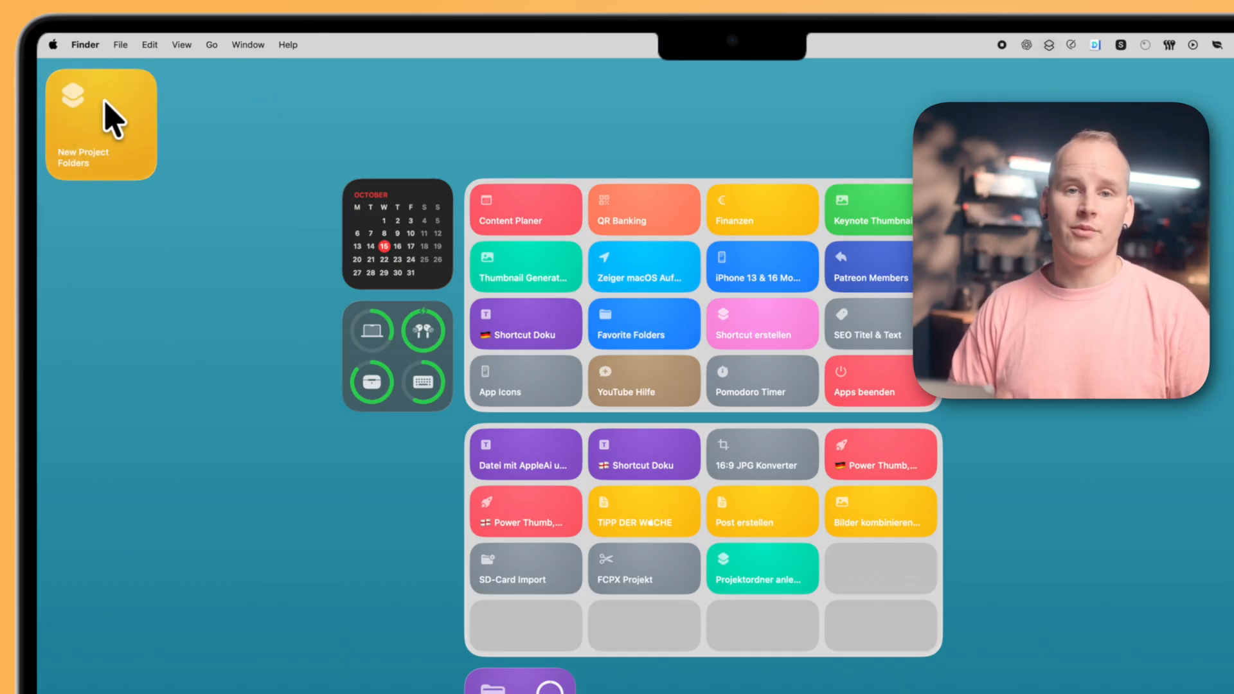
left_click(114, 120)
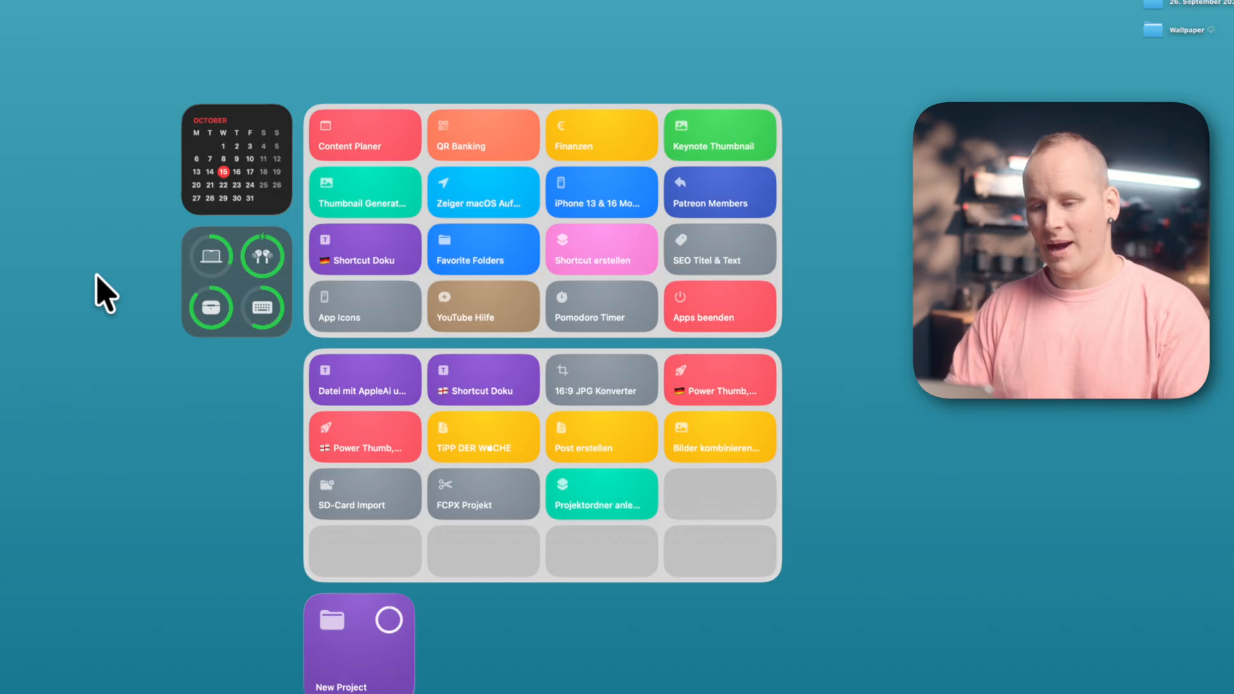
- Find the New Project Folders shortcut in Spotlight, assign it the quick keys npf, and try them
key("super+space")
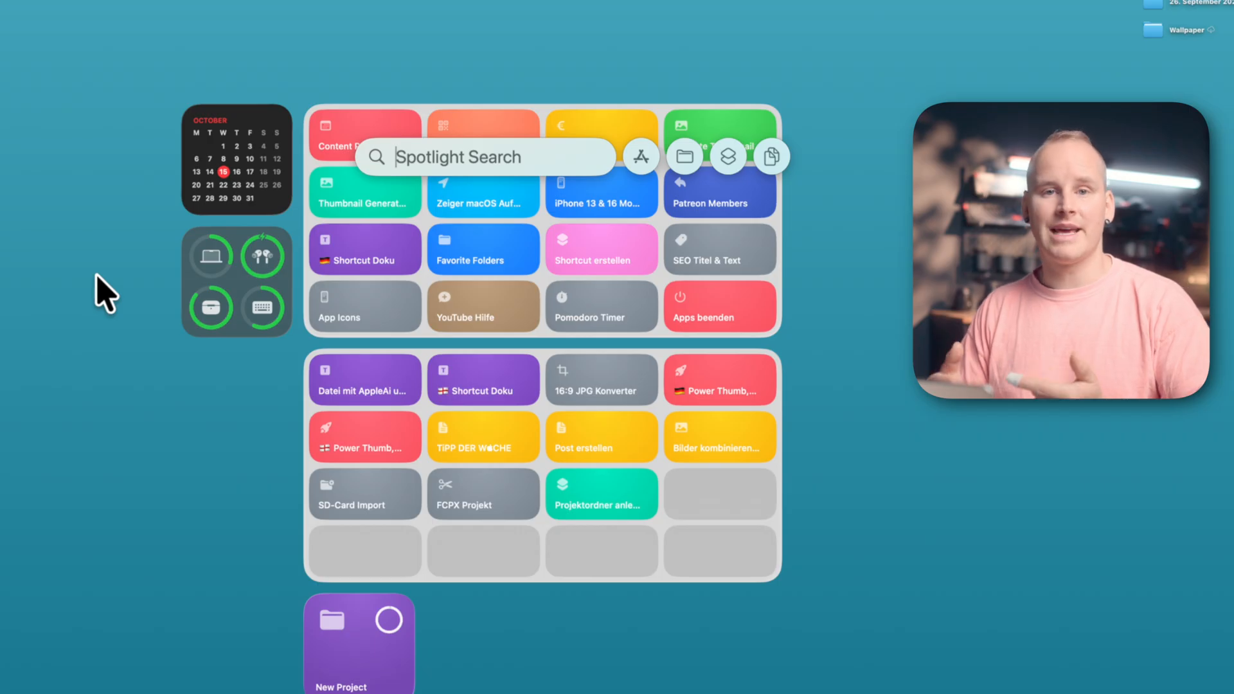
type("new project")
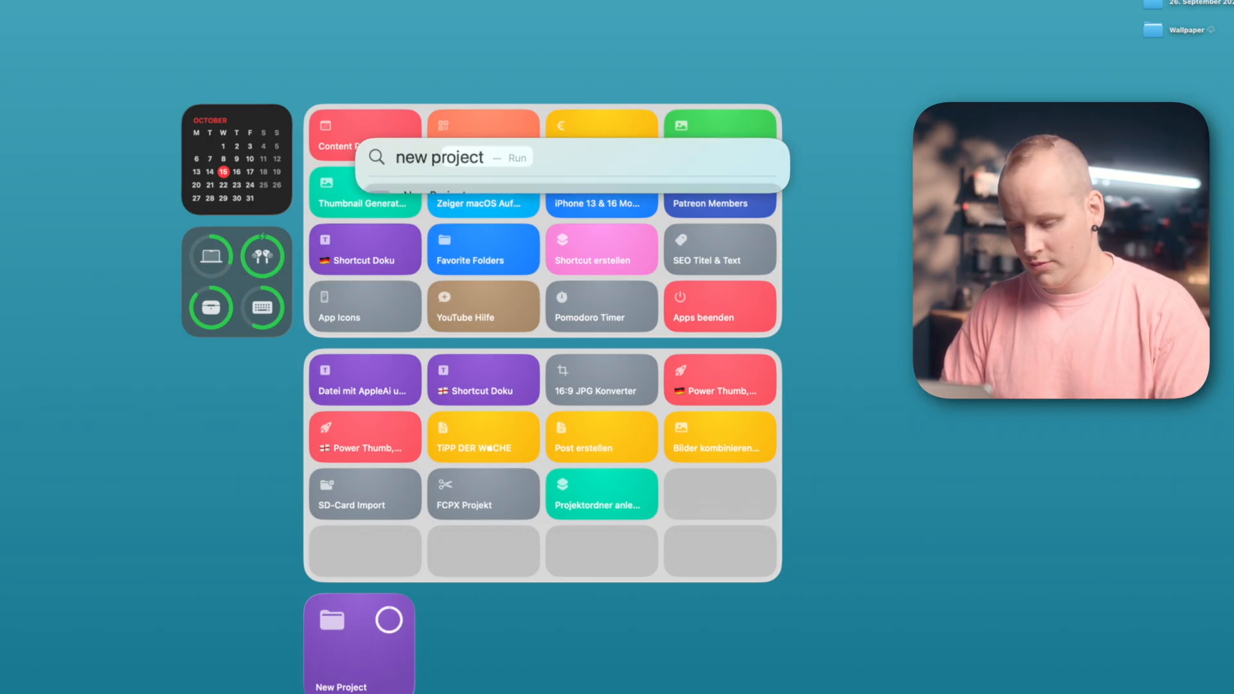
type(" folders")
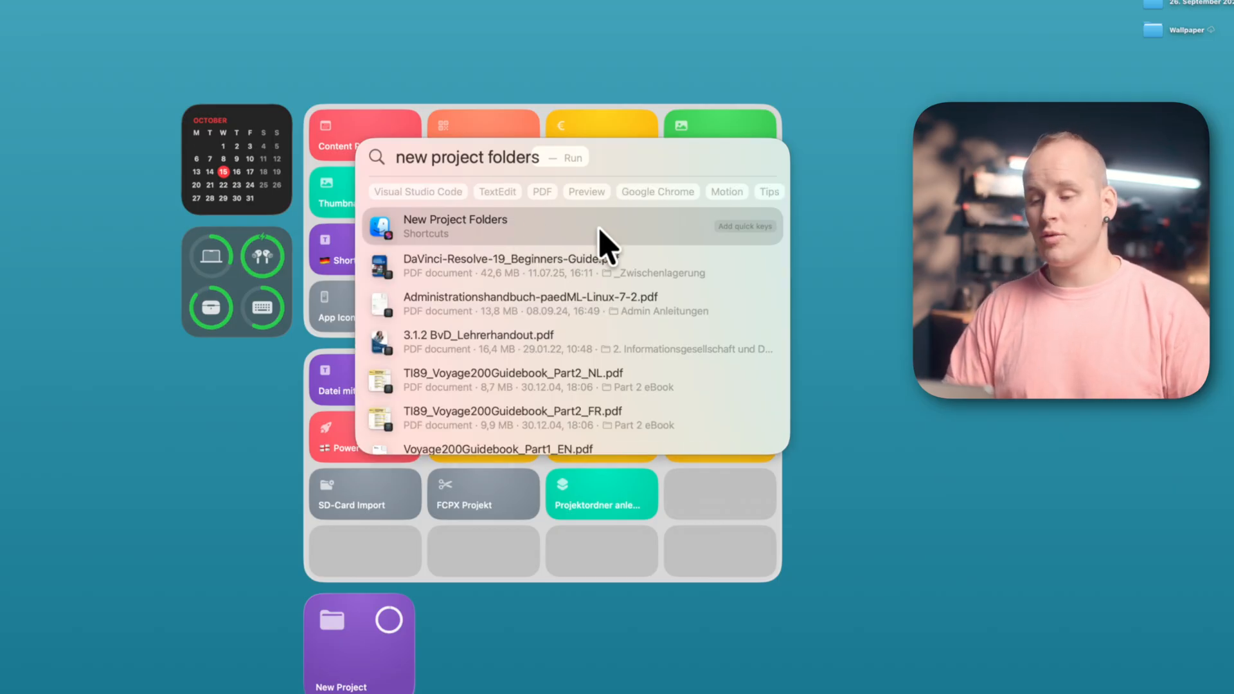
left_click(738, 225)
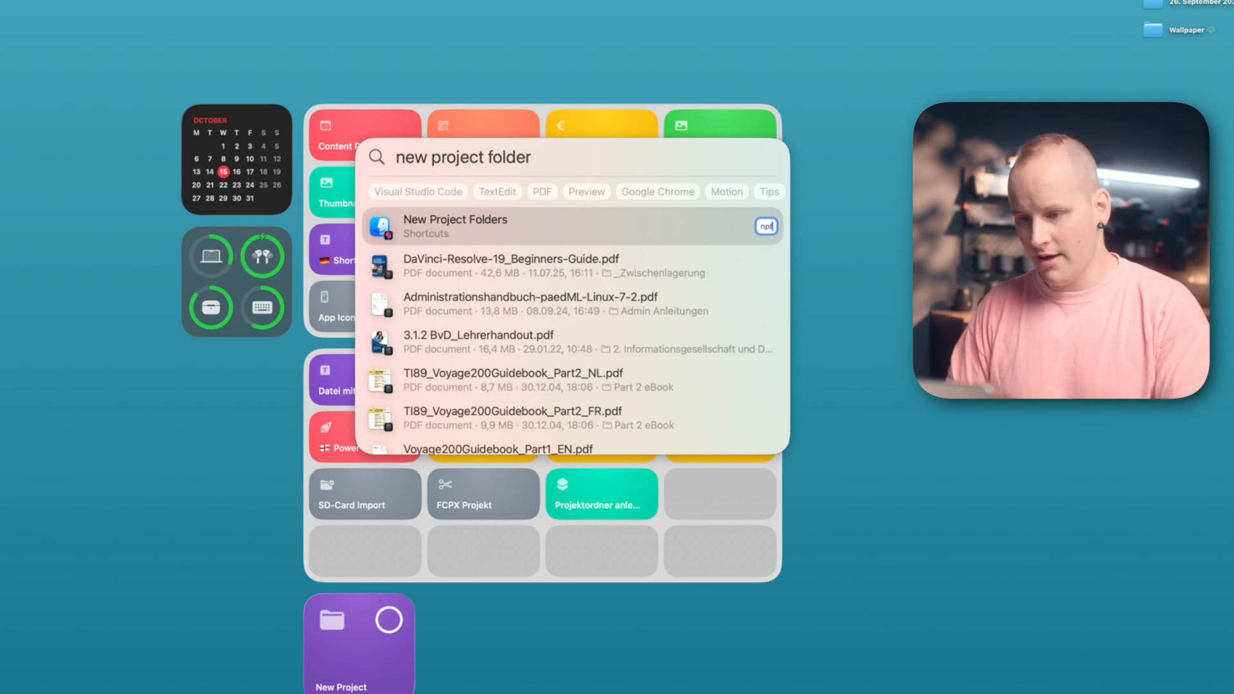
key("Return")
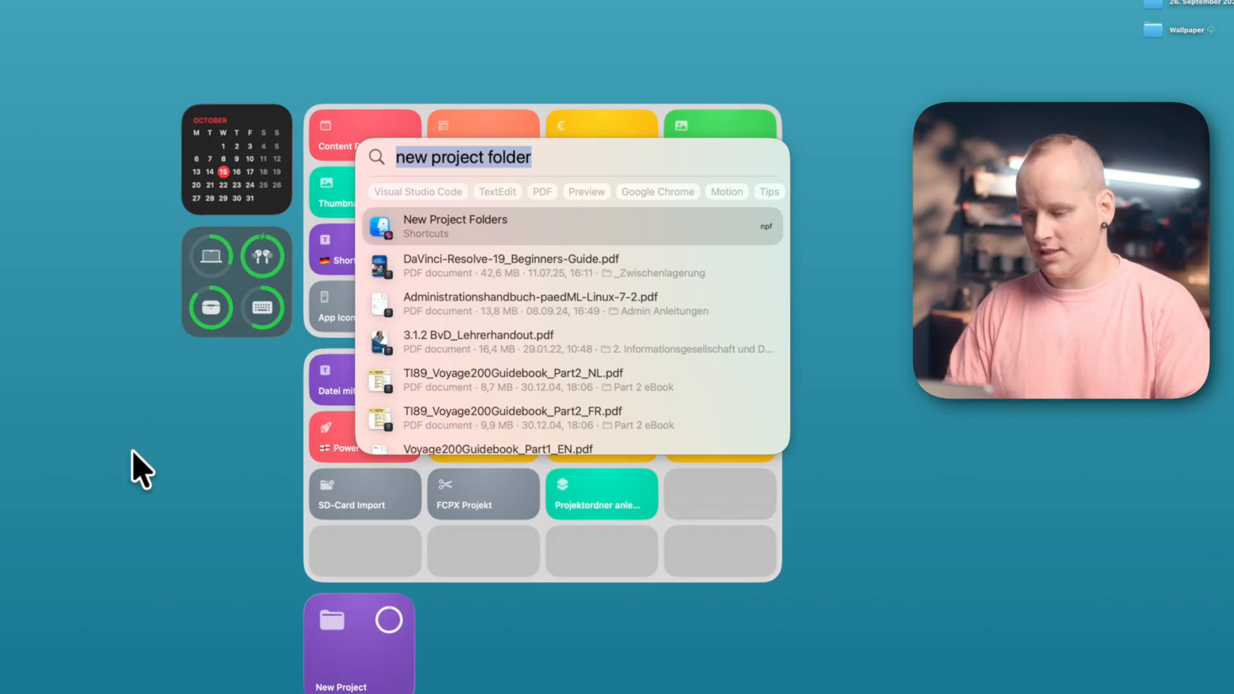
key("Escape")
type("npf")
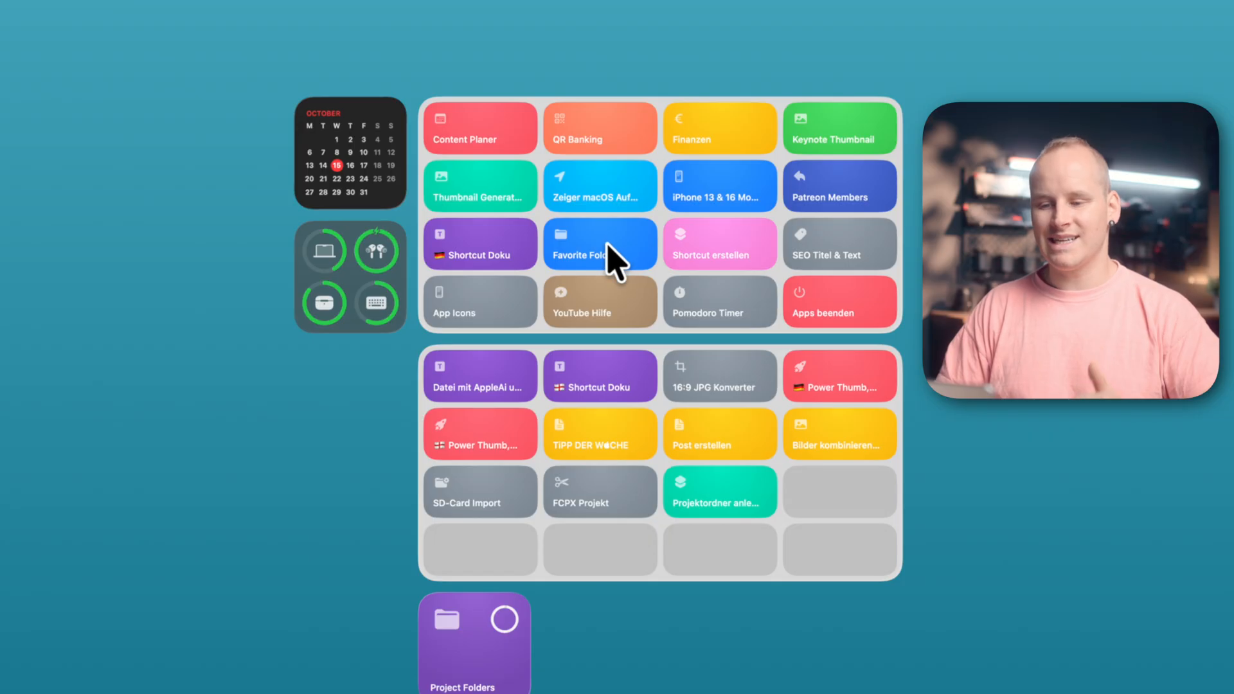
- Run the Favorite Folders shortcut from its desktop widget
left_click(608, 245)
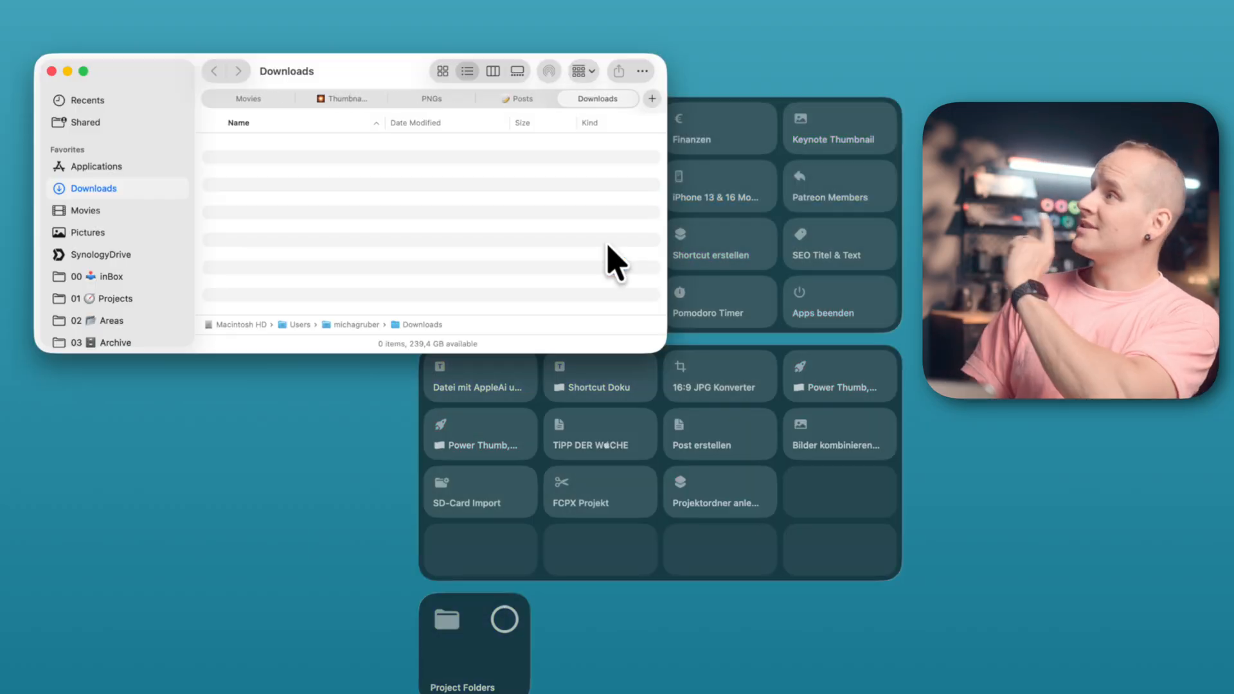